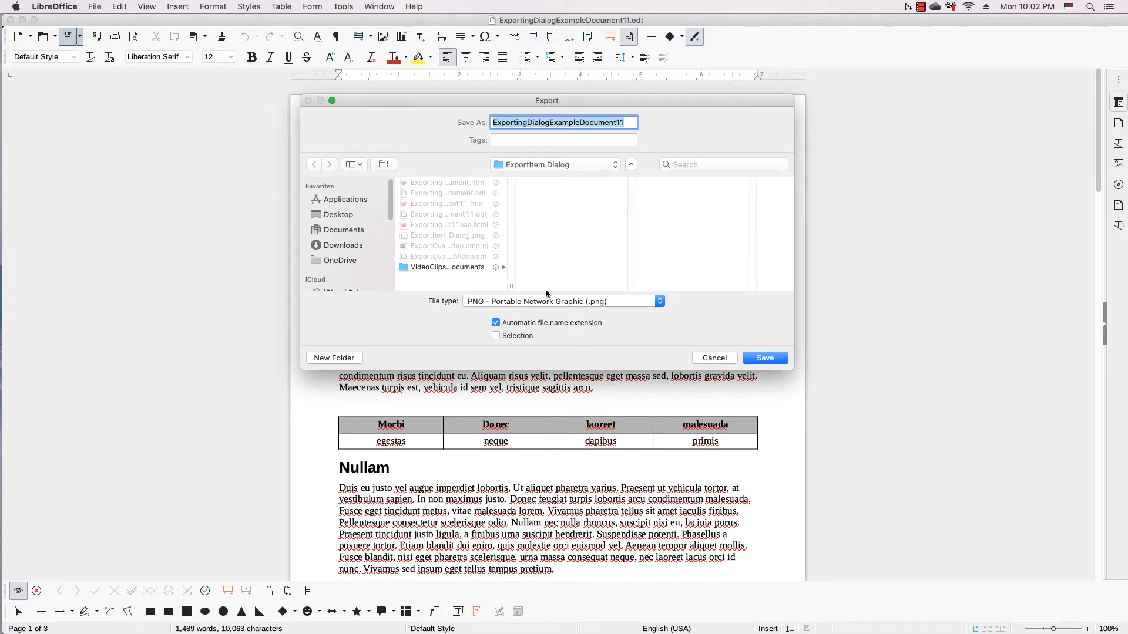
Examine the export file types available for the text document and for the PropDrawing1 drawing.
click(555, 298)
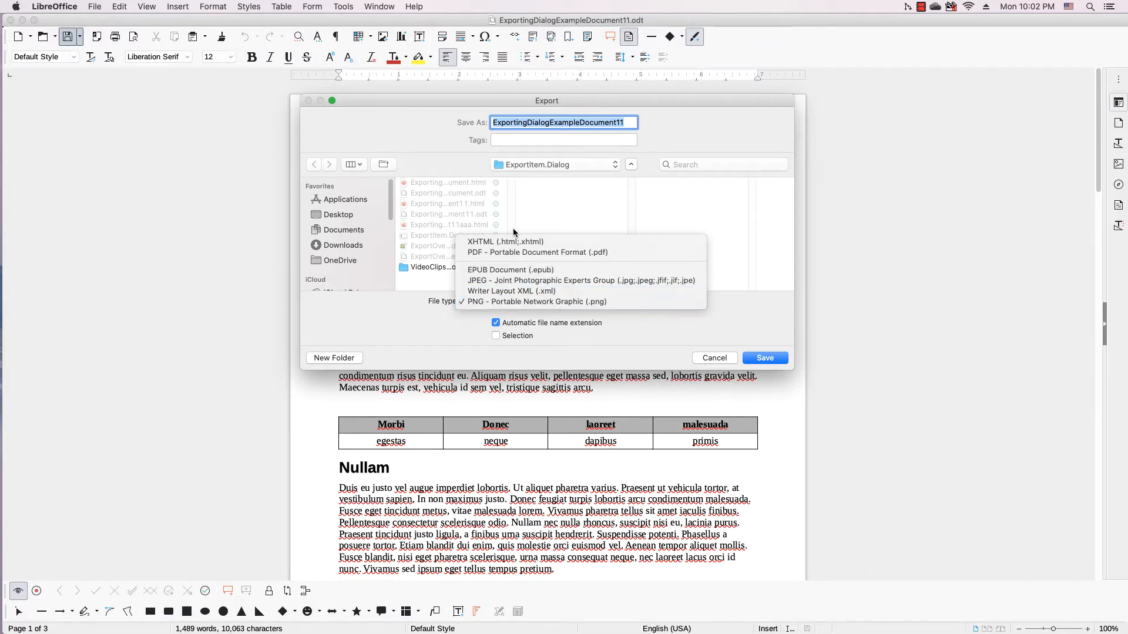
click(399, 329)
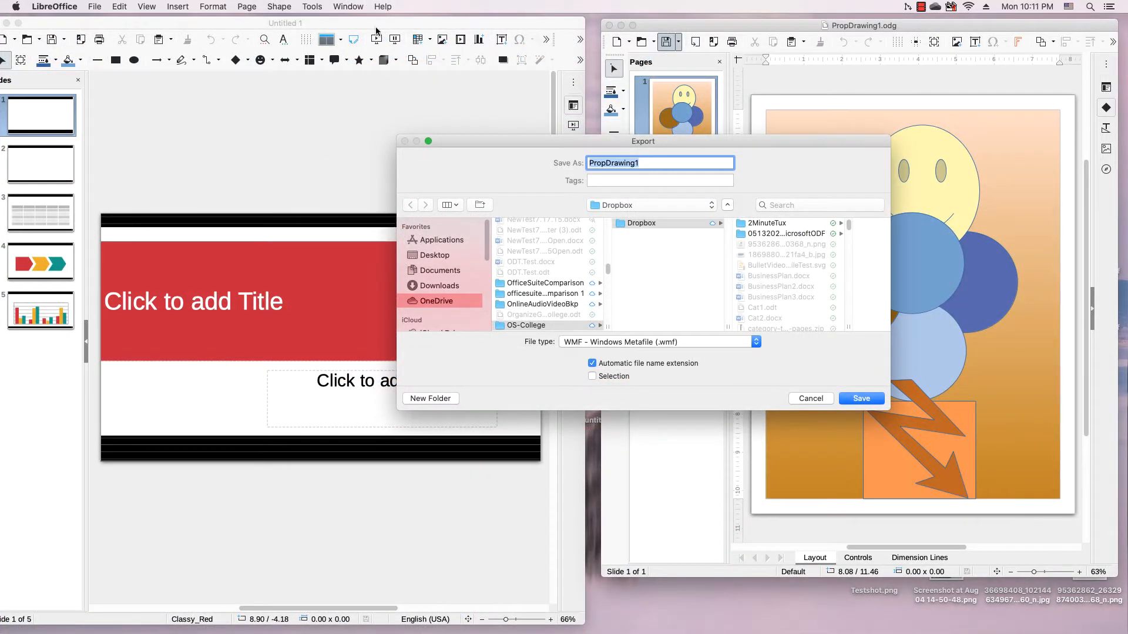
click(648, 338)
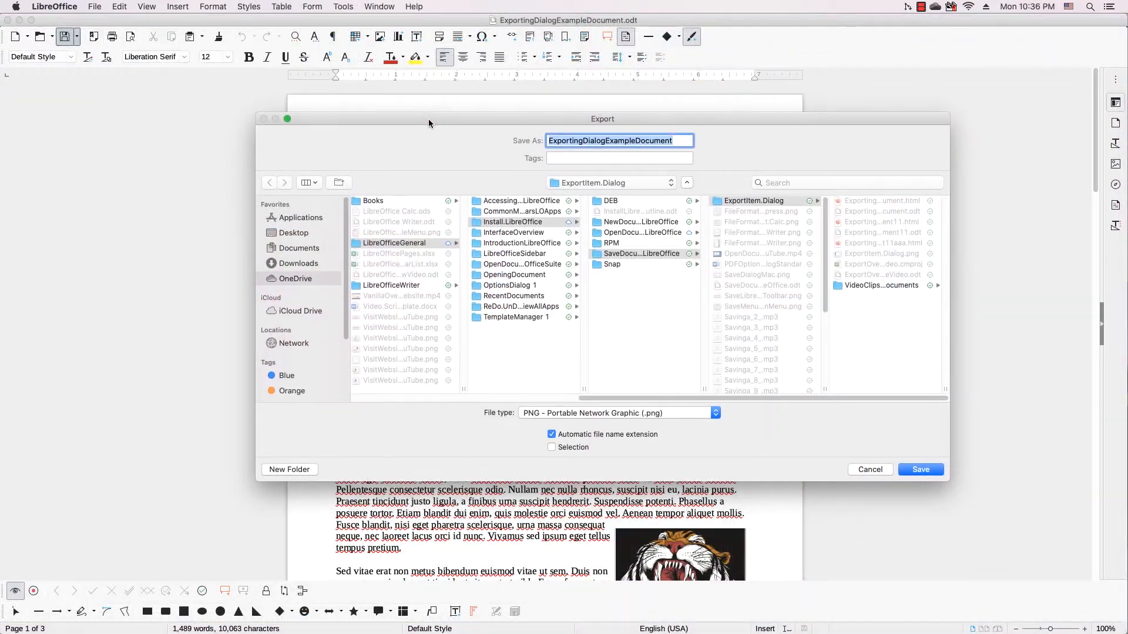
Choose JPEG as the export format for ExportingDialogExampleDocument and proceed to its JPG options.
drag(429, 119, 429, 112)
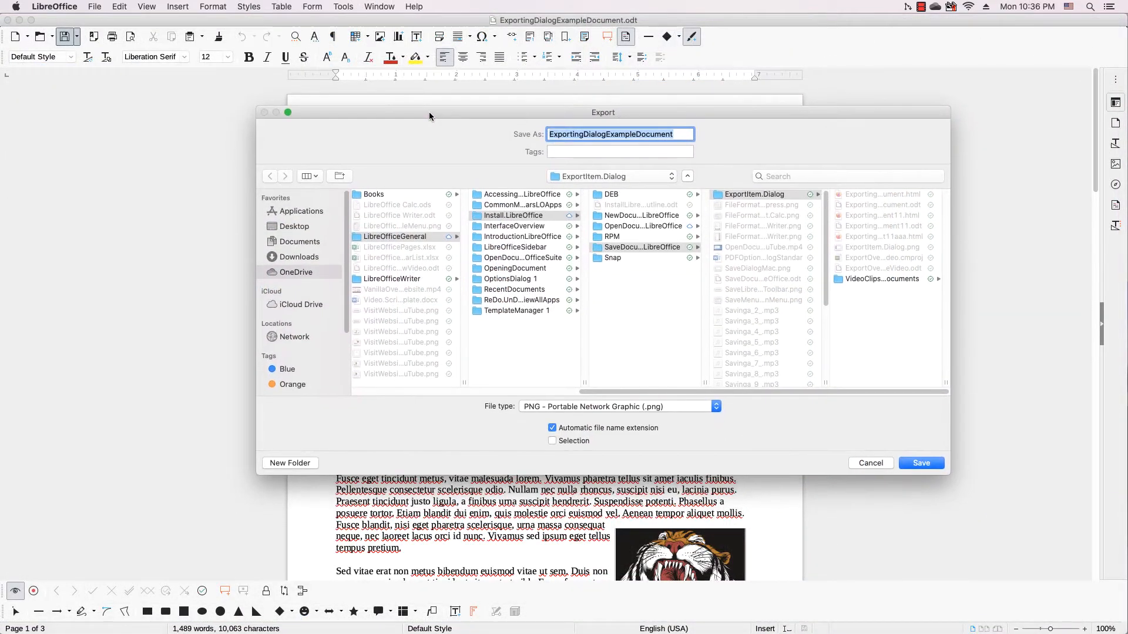
click(548, 408)
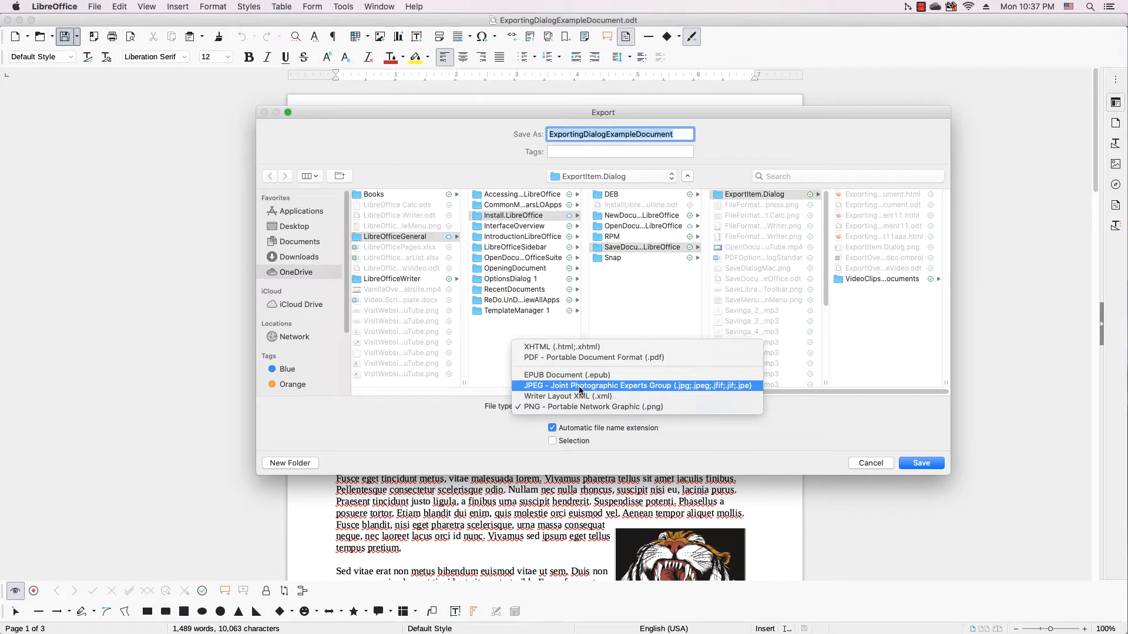
click(579, 386)
click(919, 463)
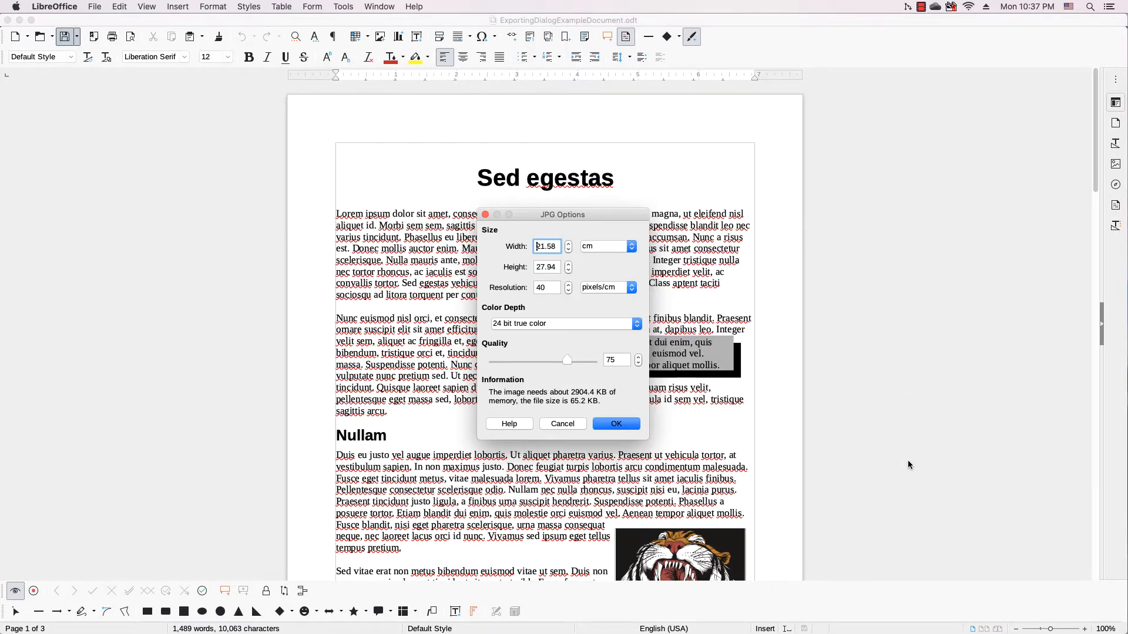
drag(544, 214, 547, 212)
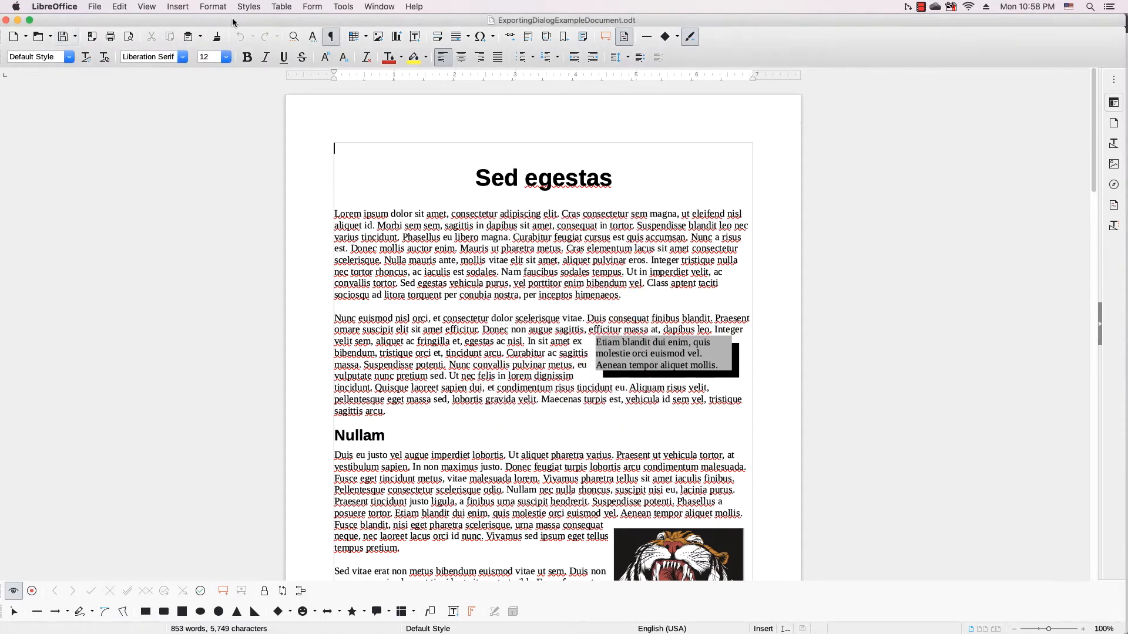
Open the document's Export dialog, cancel it without exporting, and look up the Export As options.
drag(233, 19, 236, 20)
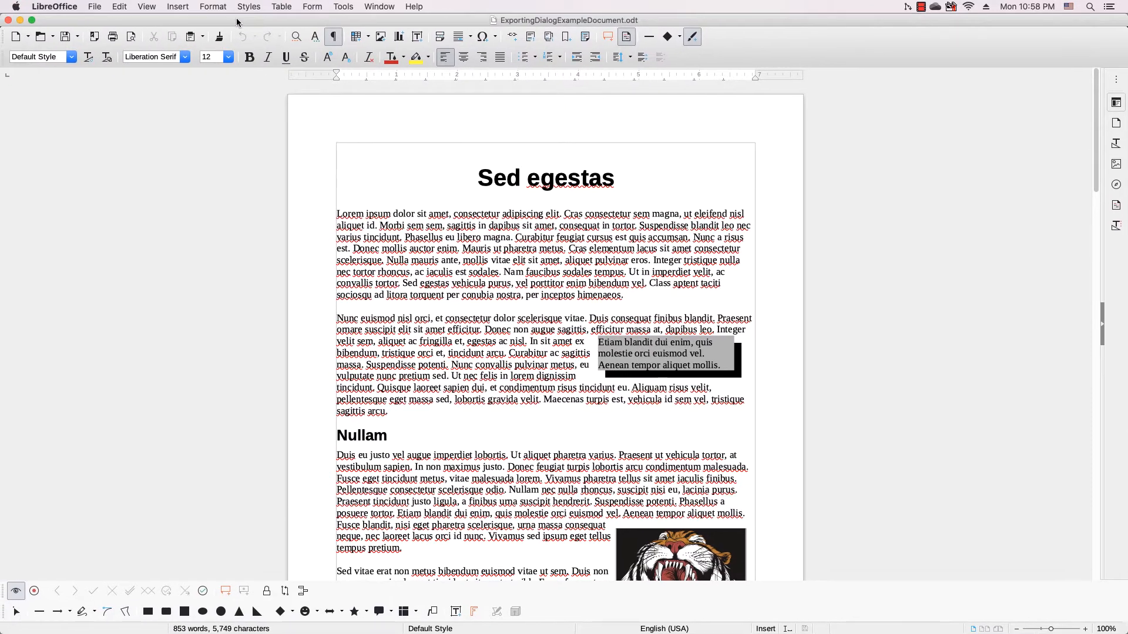
click(78, 37)
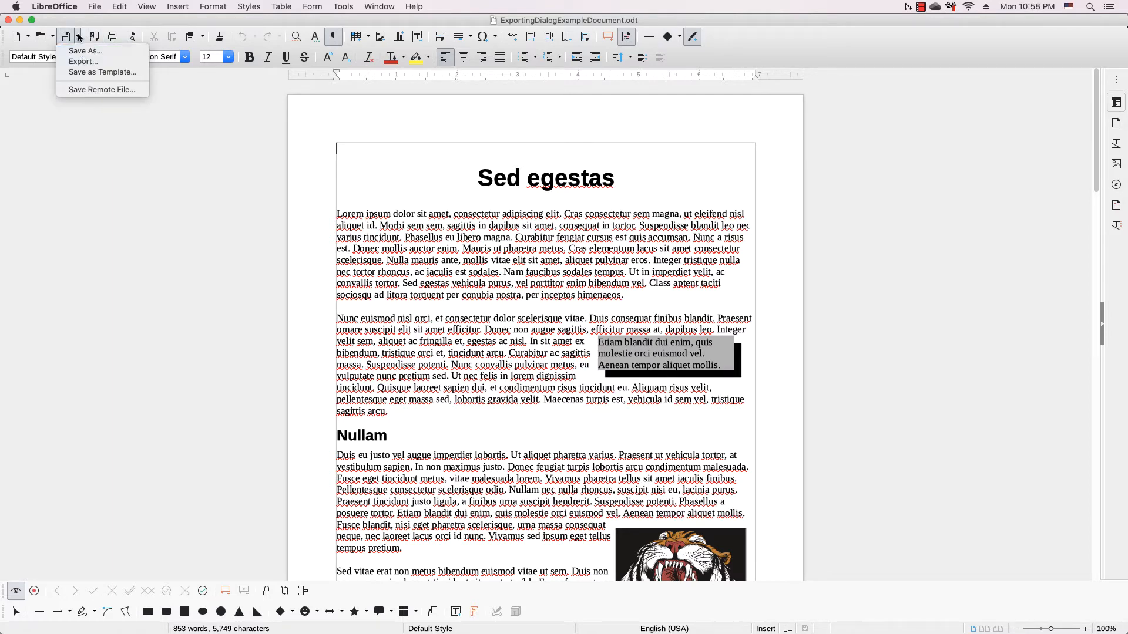
click(80, 62)
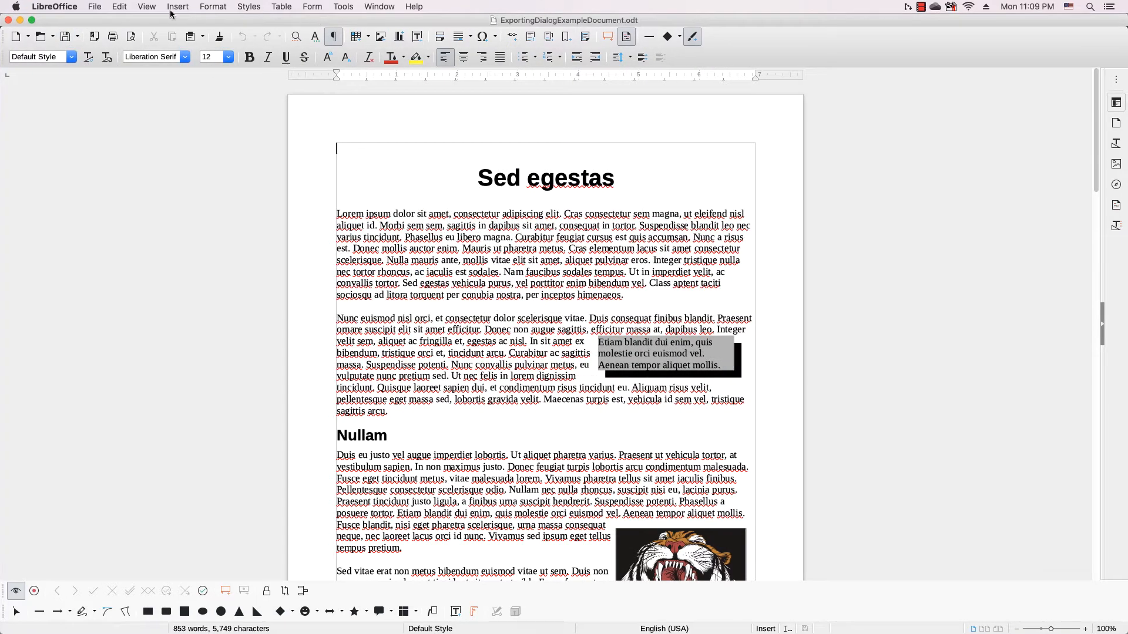
click(94, 8)
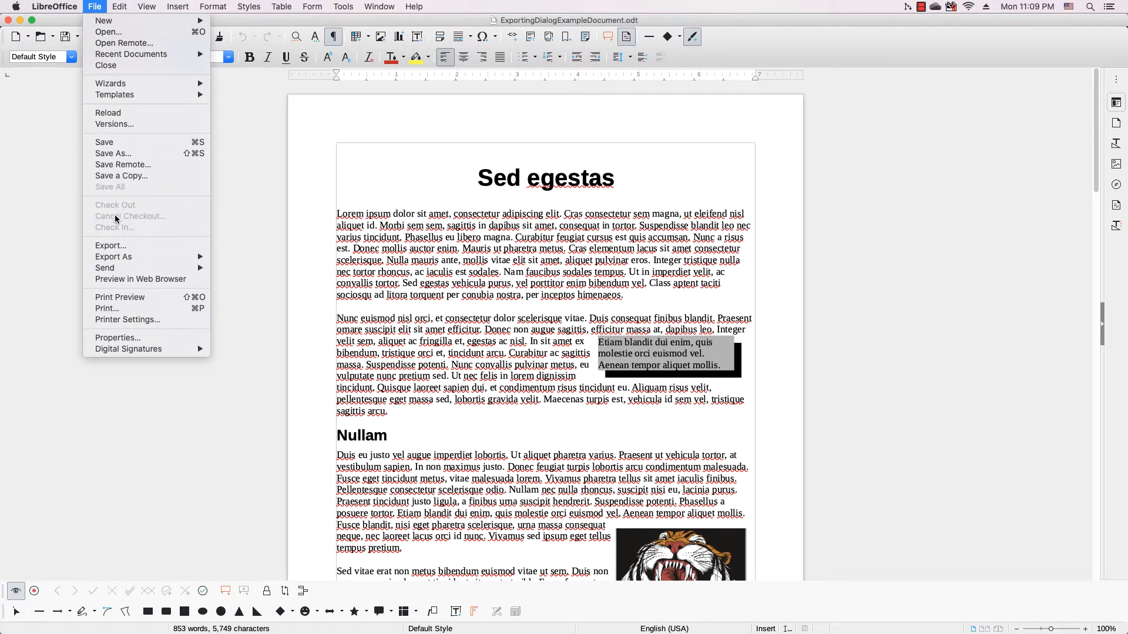
click(111, 246)
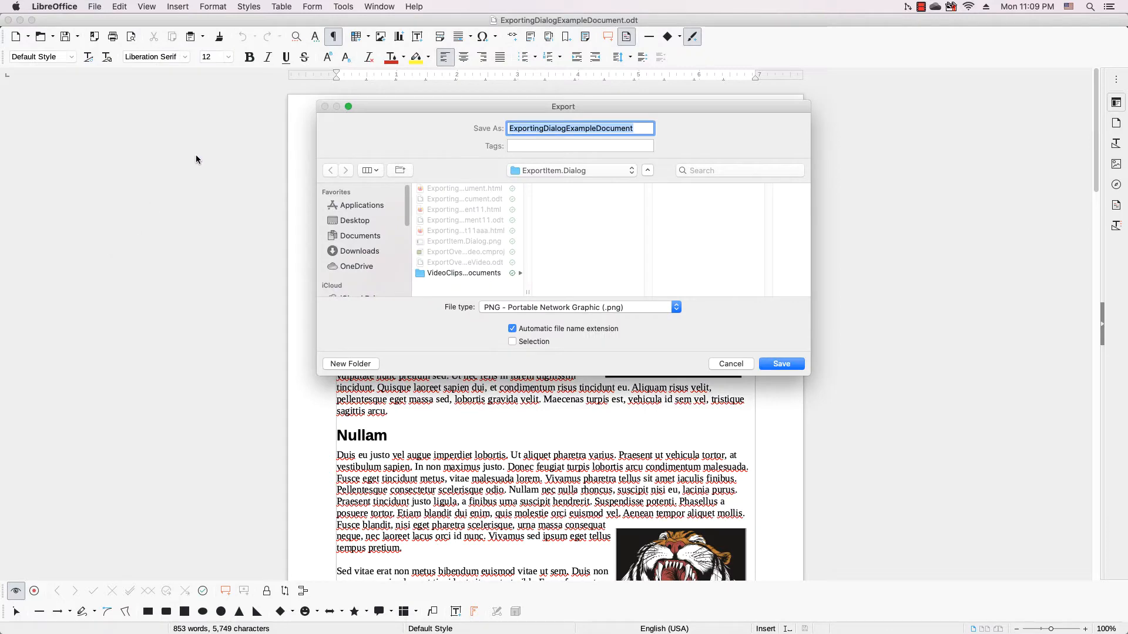
click(723, 363)
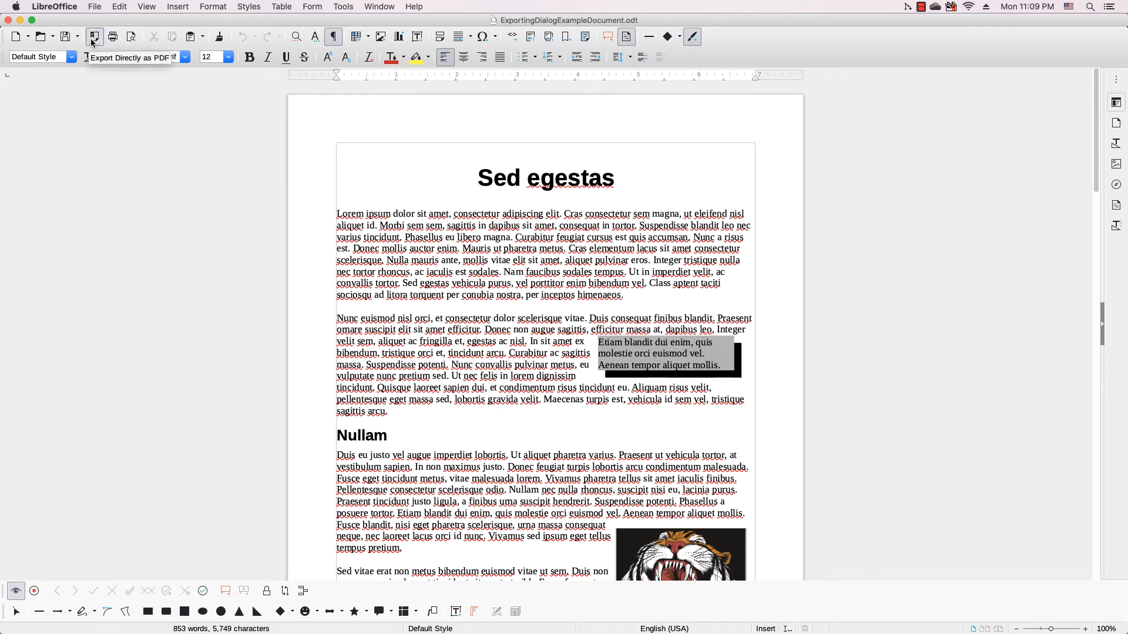
click(95, 6)
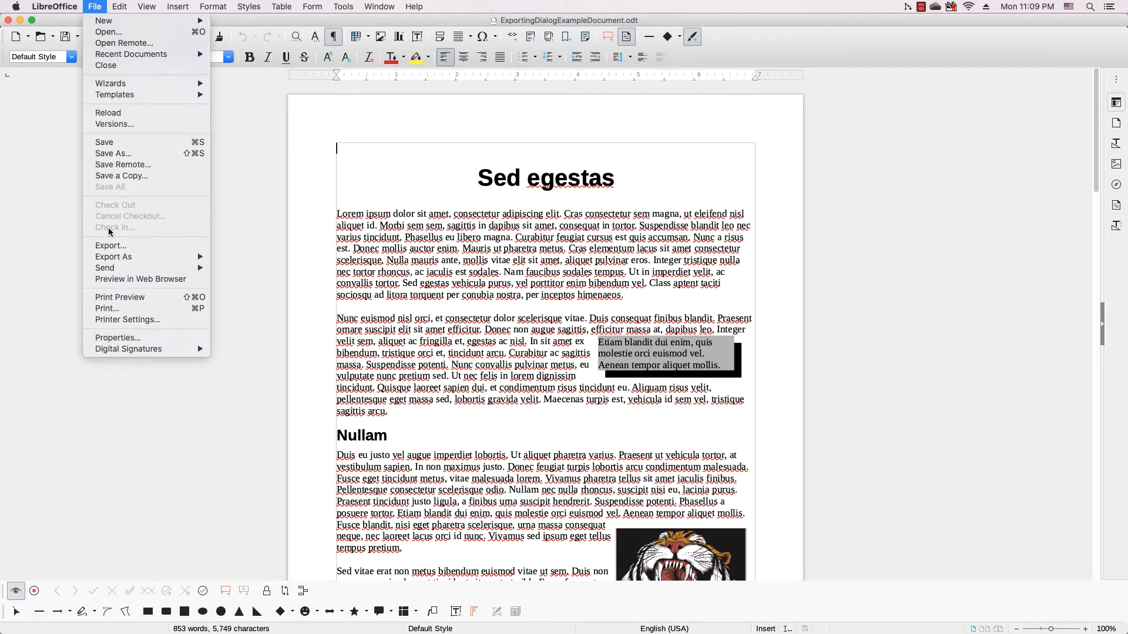
mouse_move(112, 257)
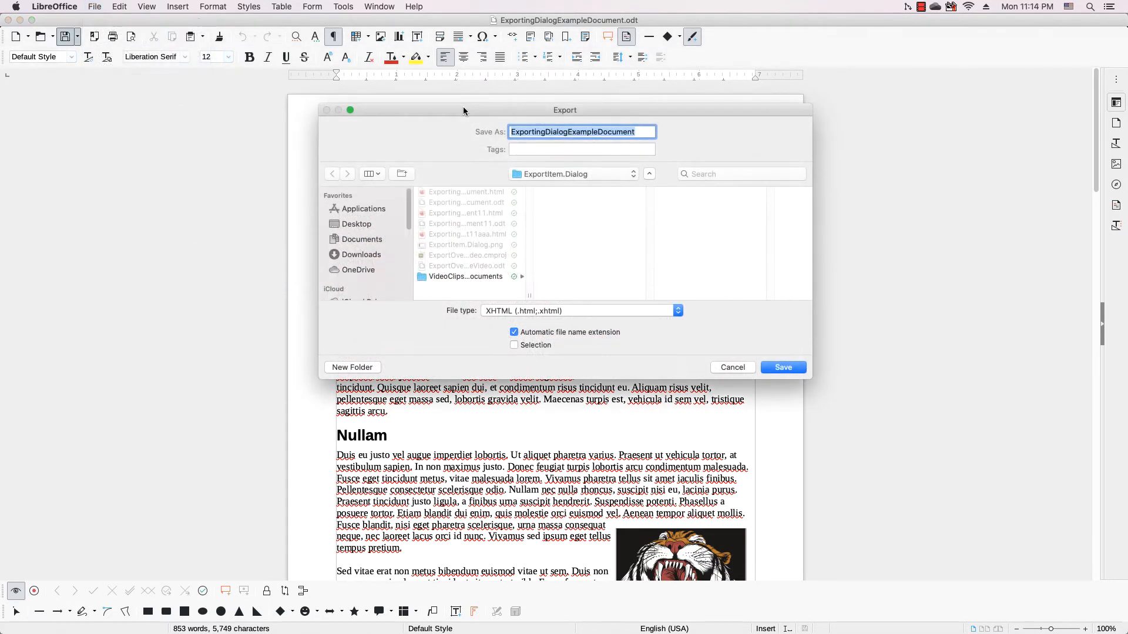
Export the document in XHTML format to the Documents folder under the name ExportingDialogExampleDocument2343.
click(534, 312)
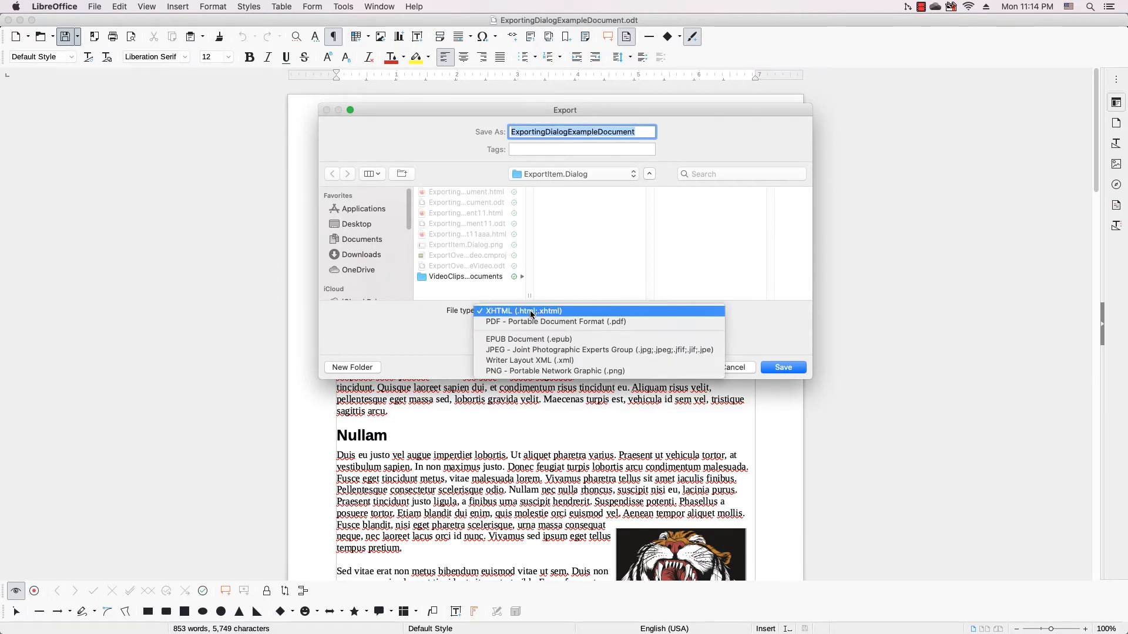
click(420, 322)
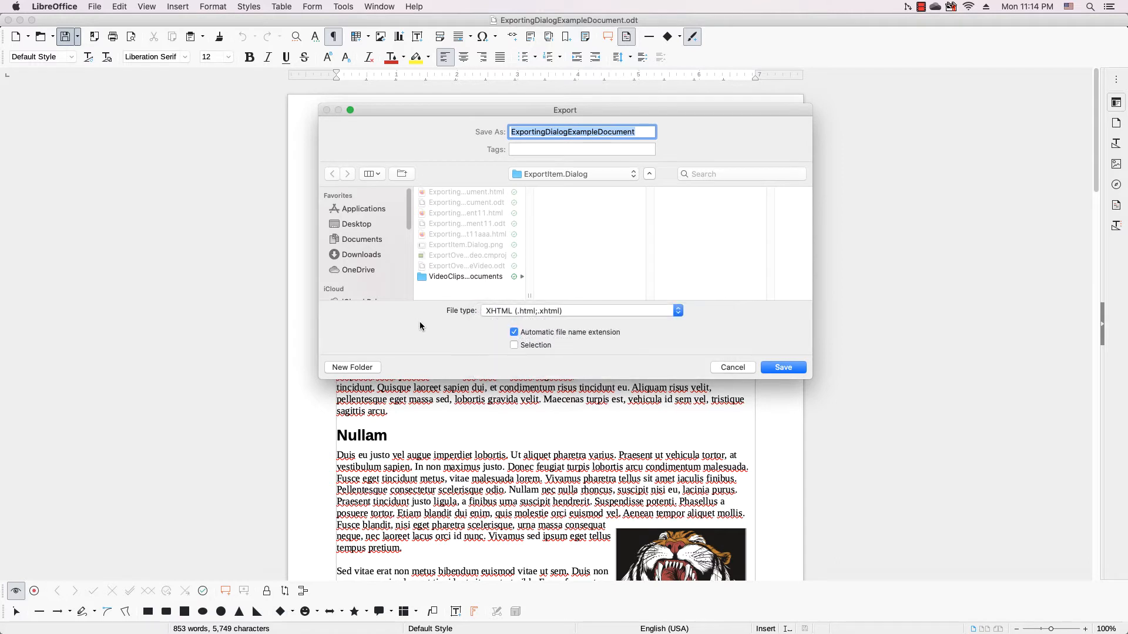
click(504, 311)
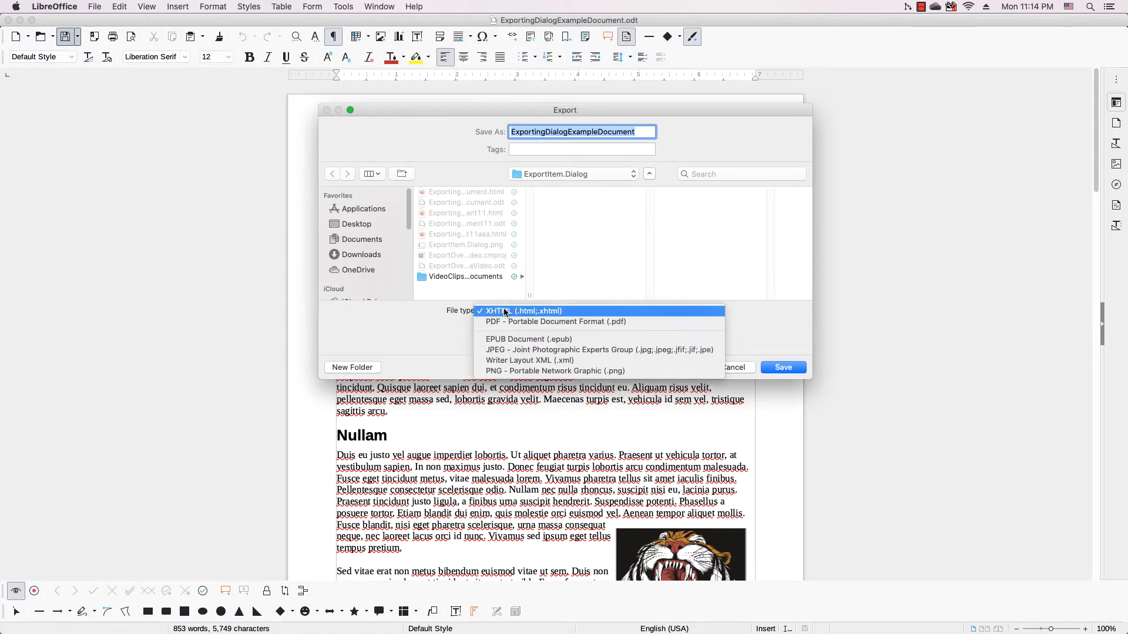
click(504, 312)
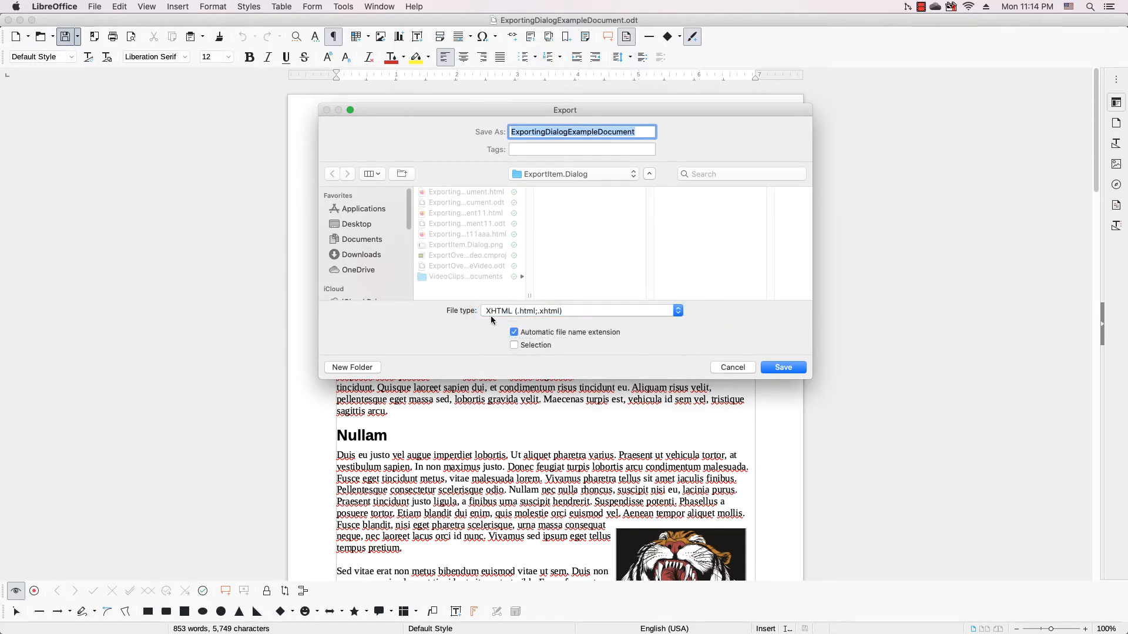
click(354, 239)
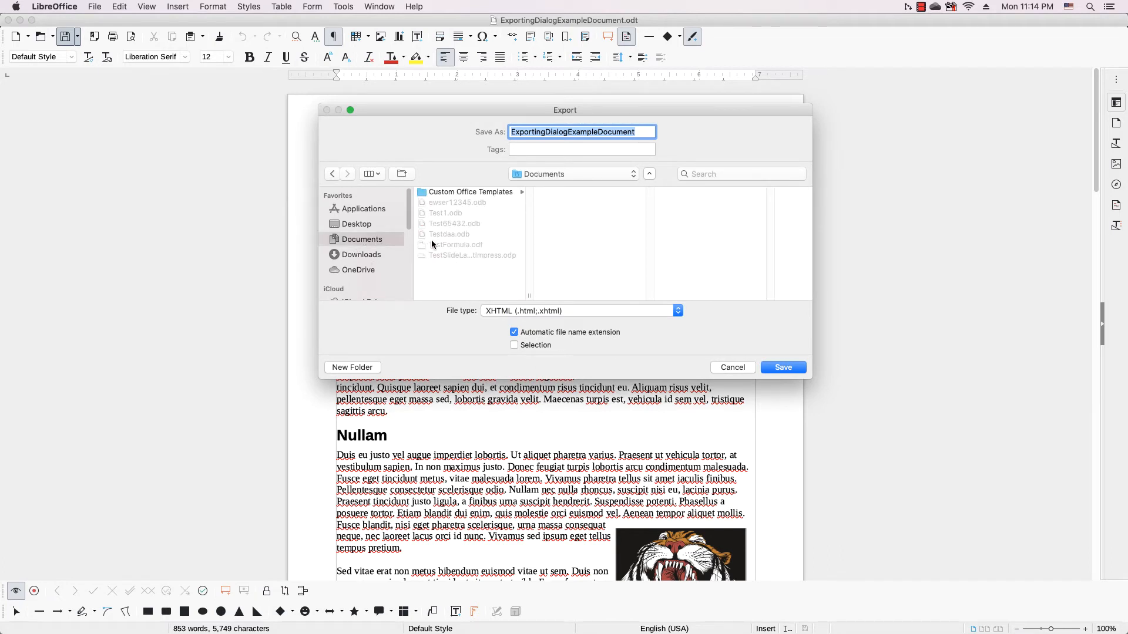
click(637, 131)
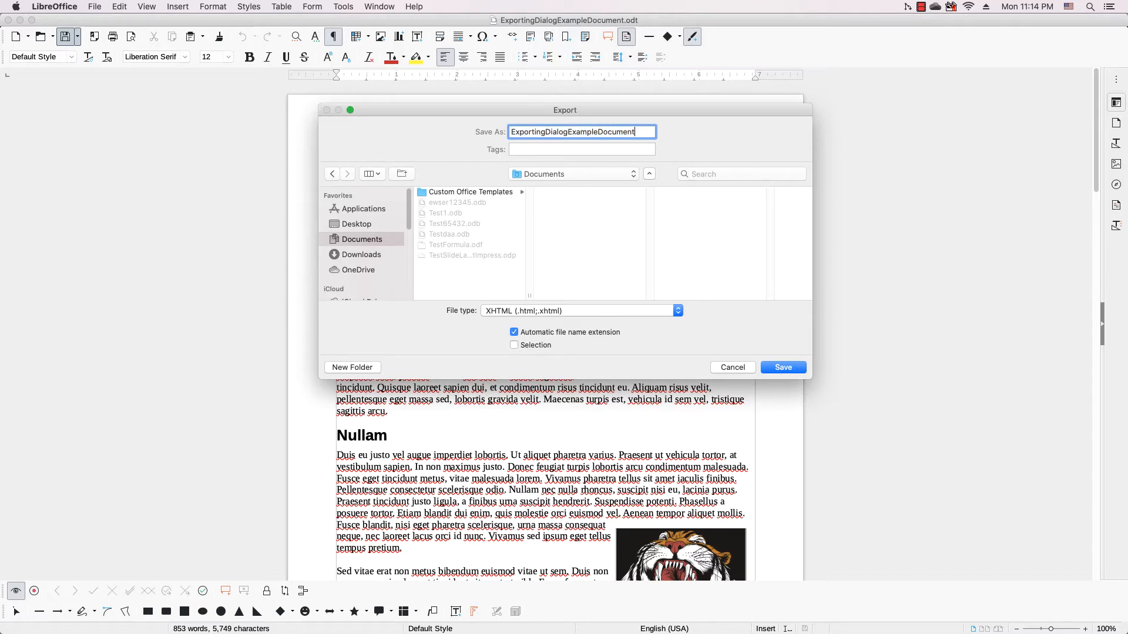
text(2343)
click(774, 368)
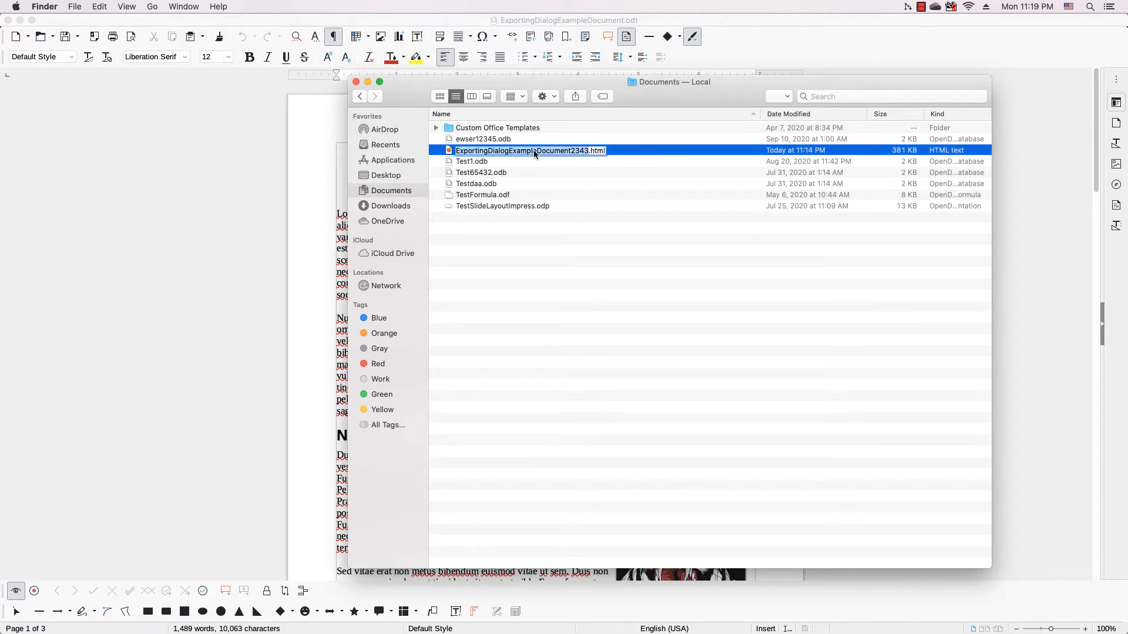
In Finder, open ExportingDialogExampleDocument2343.html in Firefox and allow the browser to access the Documents folder.
click(447, 151)
double_click(446, 151)
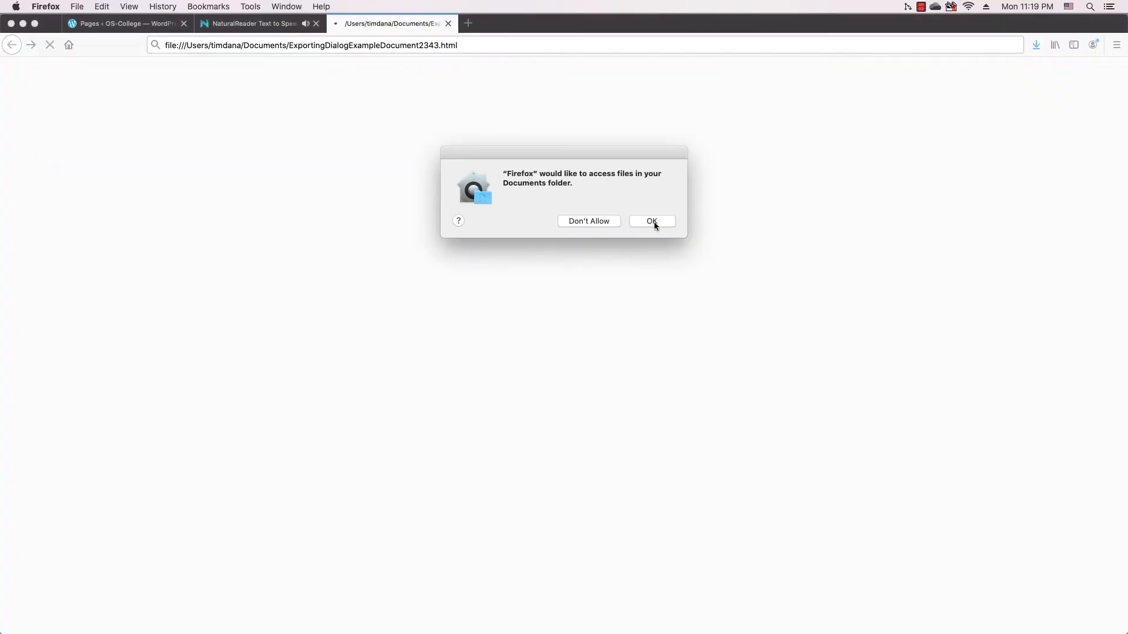
click(651, 221)
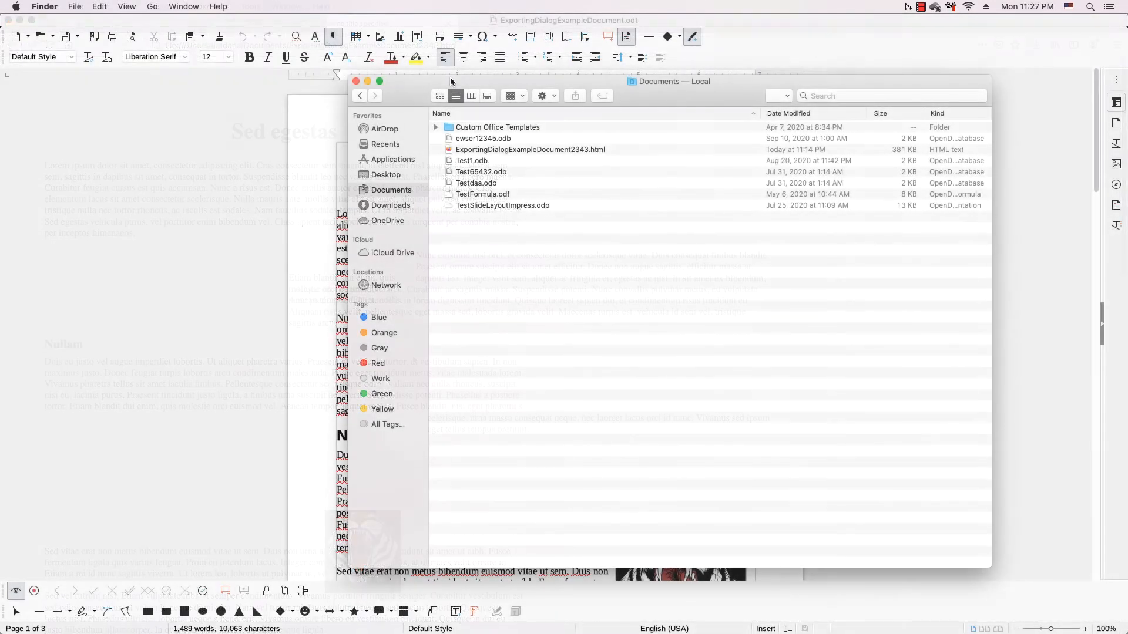
From the Documents folder in Finder, open ExportingDialogExampleDocument2343.html with LibreOffice (6.4.1002).
drag(450, 76, 440, 72)
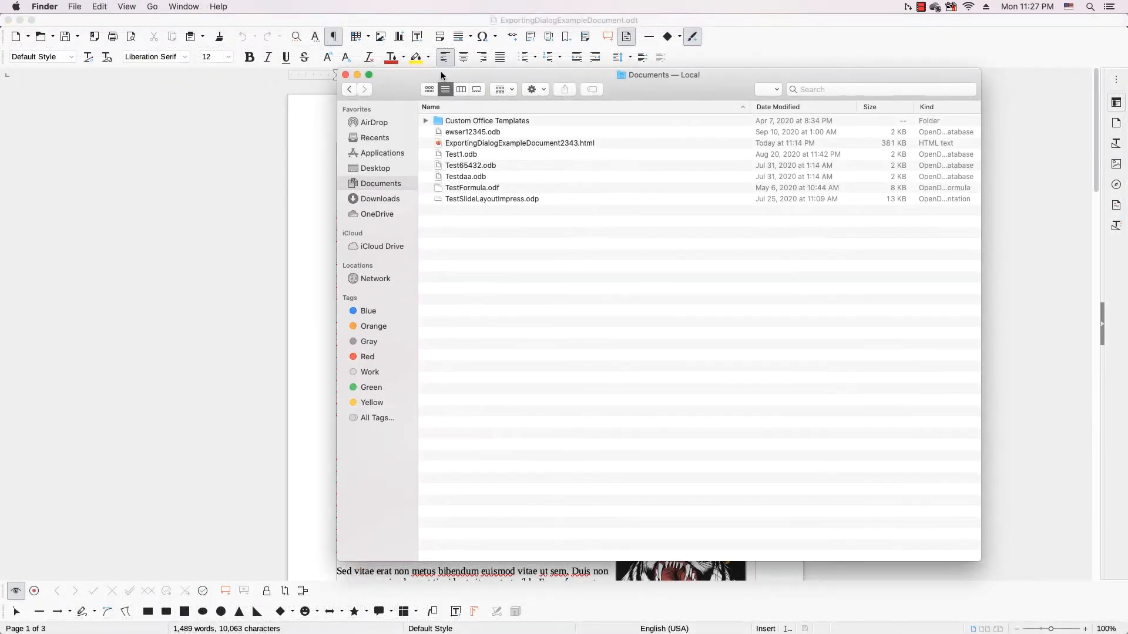
right_click(454, 145)
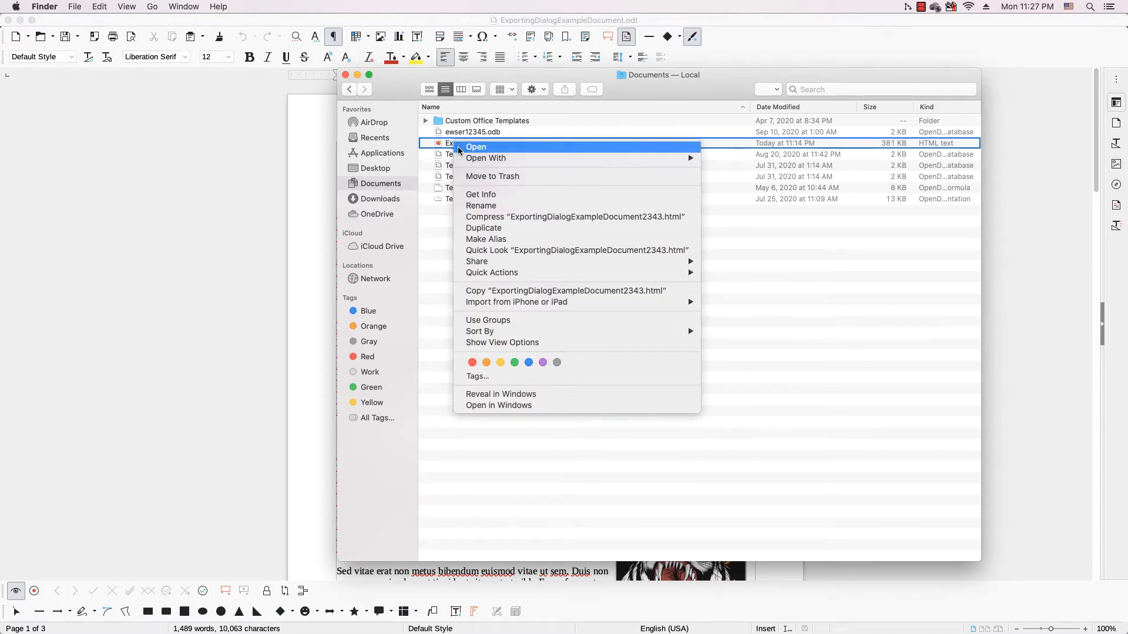
mouse_move(646, 158)
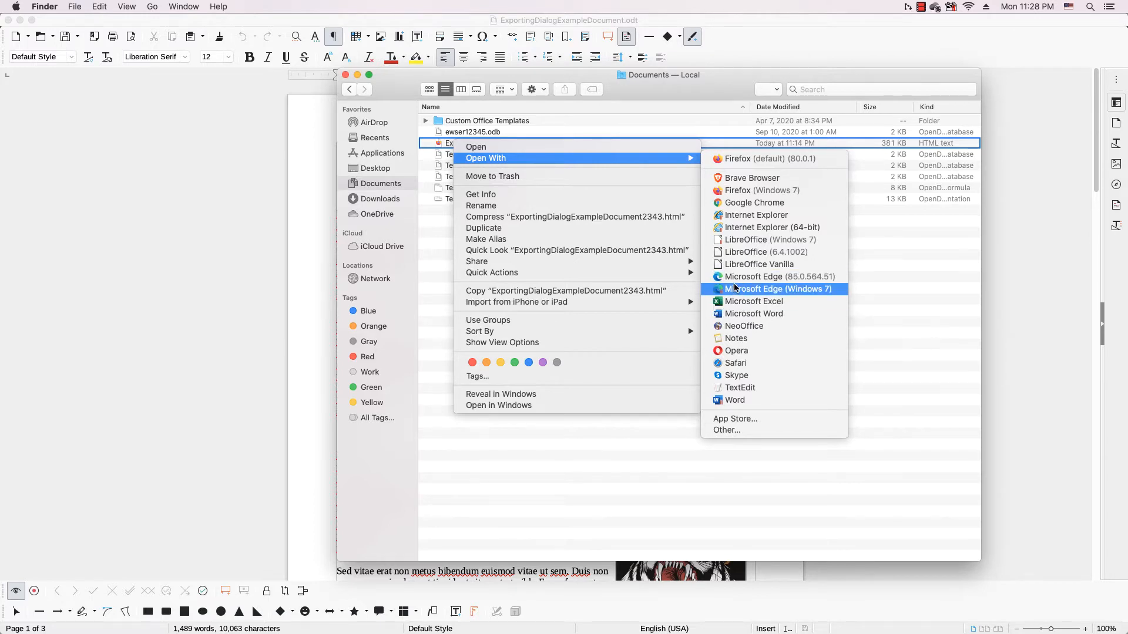
click(734, 253)
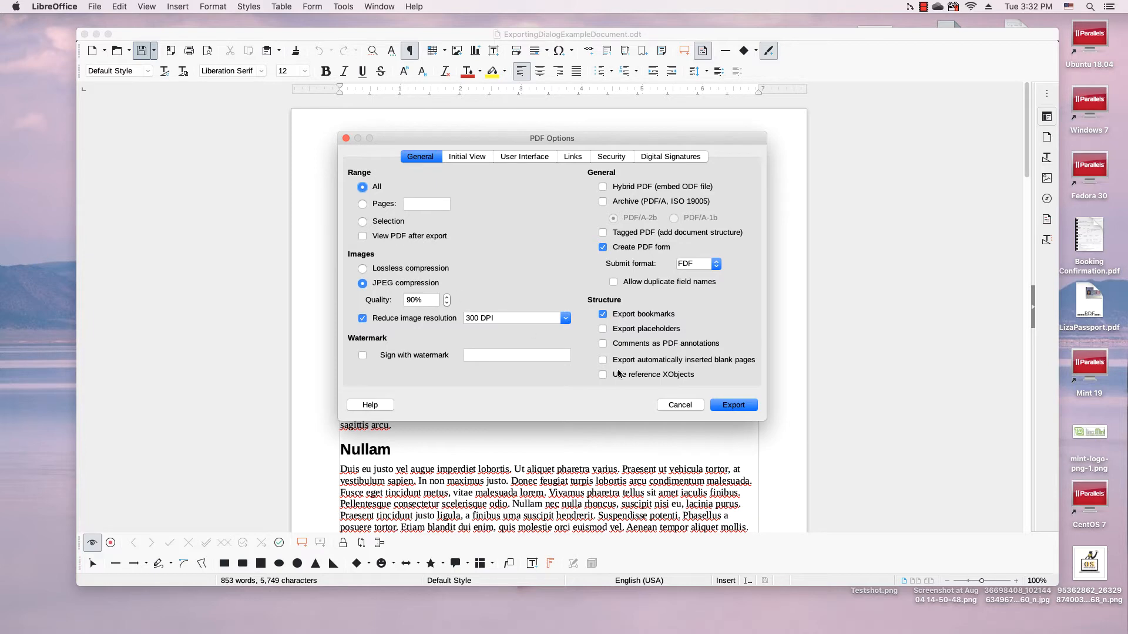
Dismiss the open PDF options and export the document as PDF to the Documents folder under the name ExportingDialogExampleDocumentPDF.
click(671, 405)
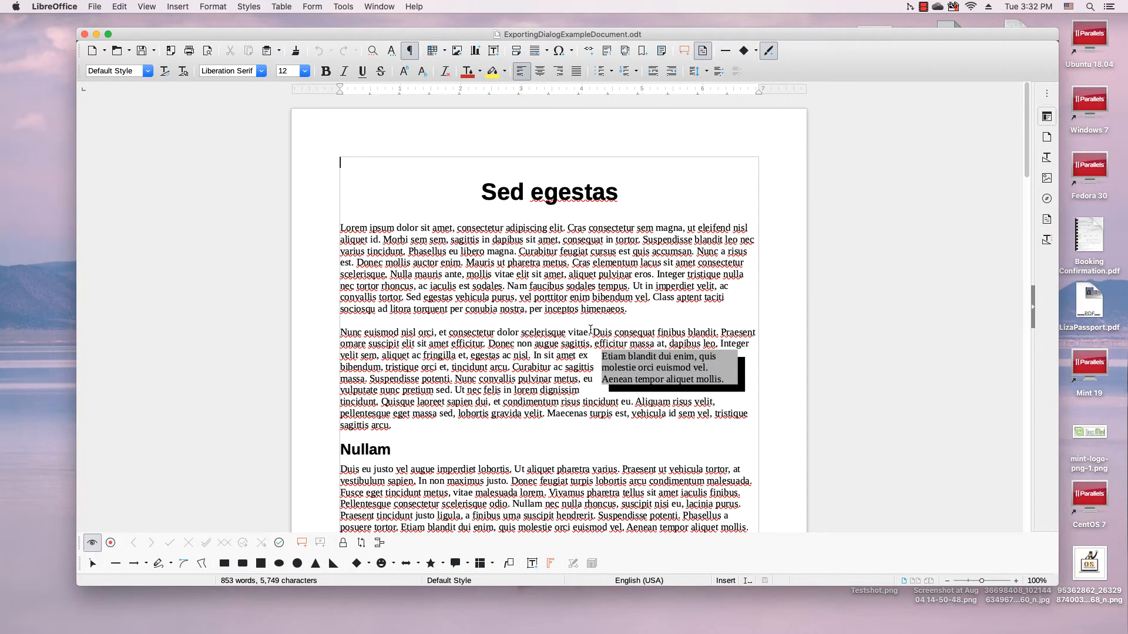
click(154, 51)
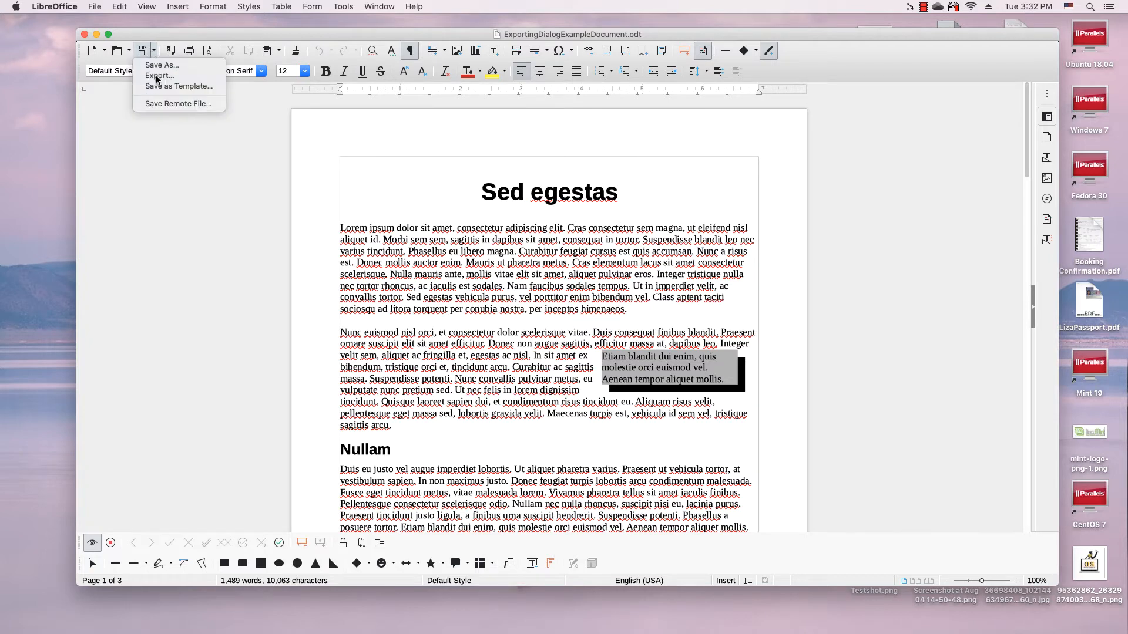
click(159, 75)
click(594, 311)
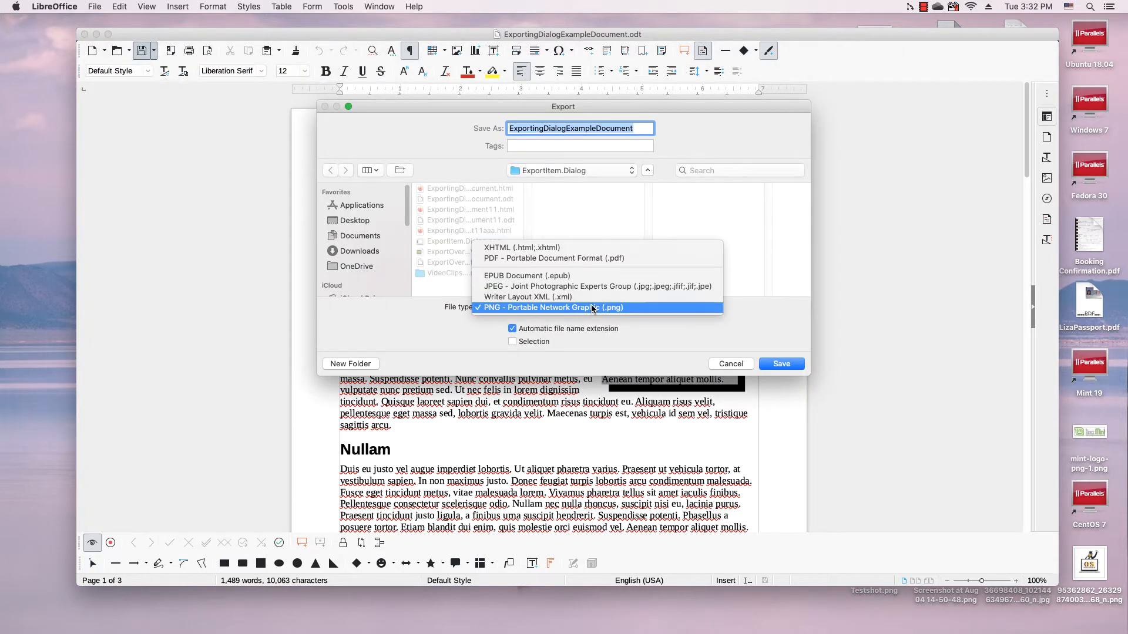
click(552, 260)
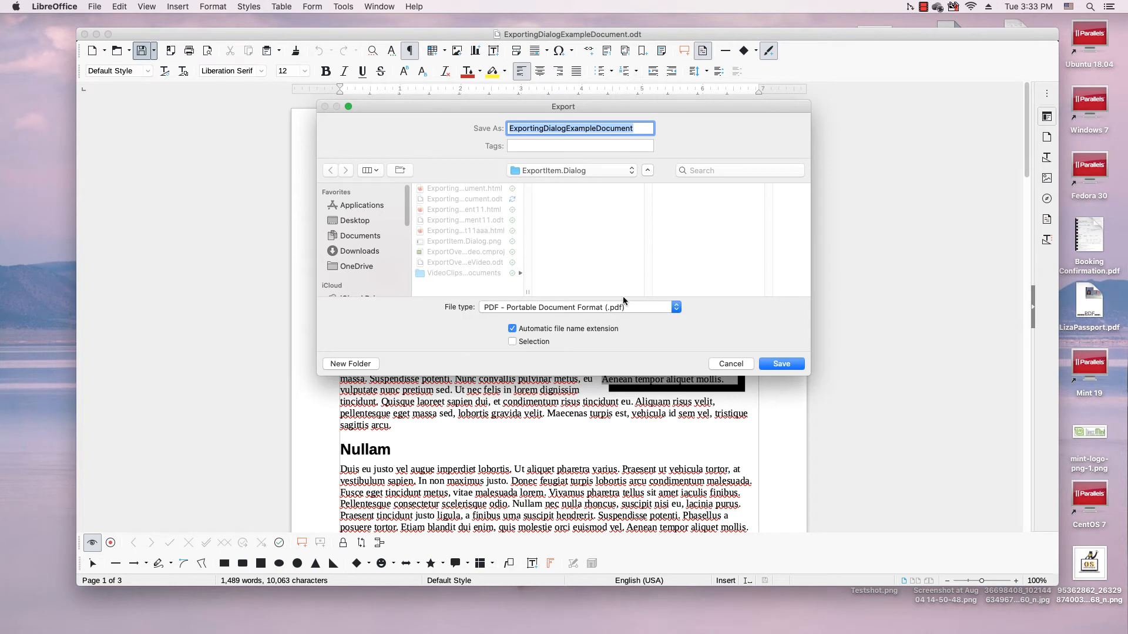
click(369, 237)
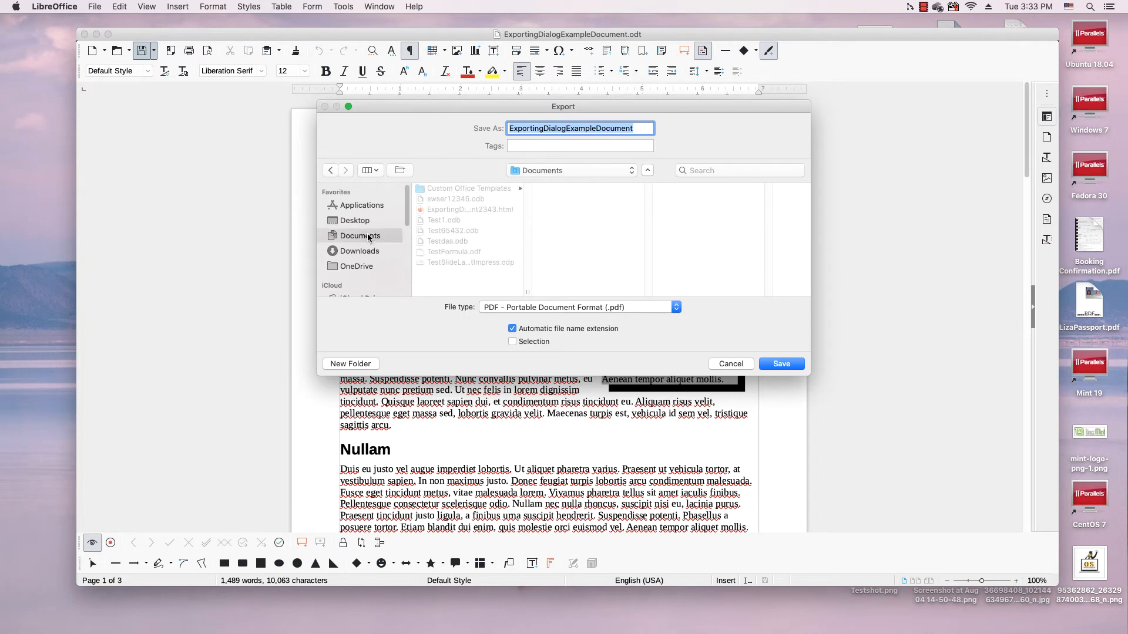
click(638, 127)
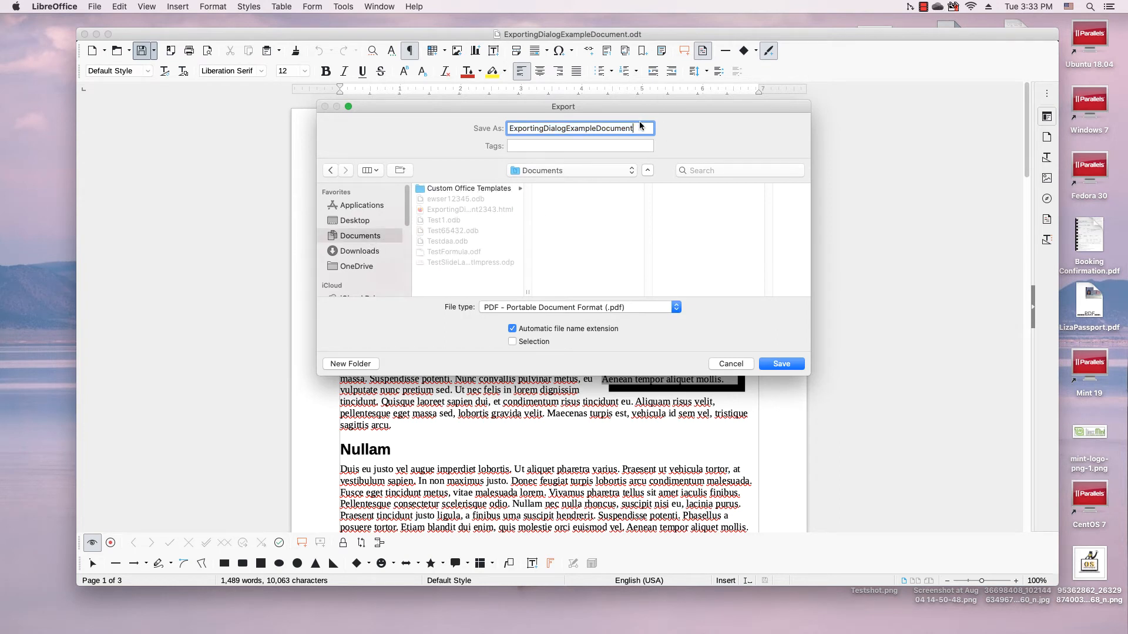
text(PDF)
click(781, 364)
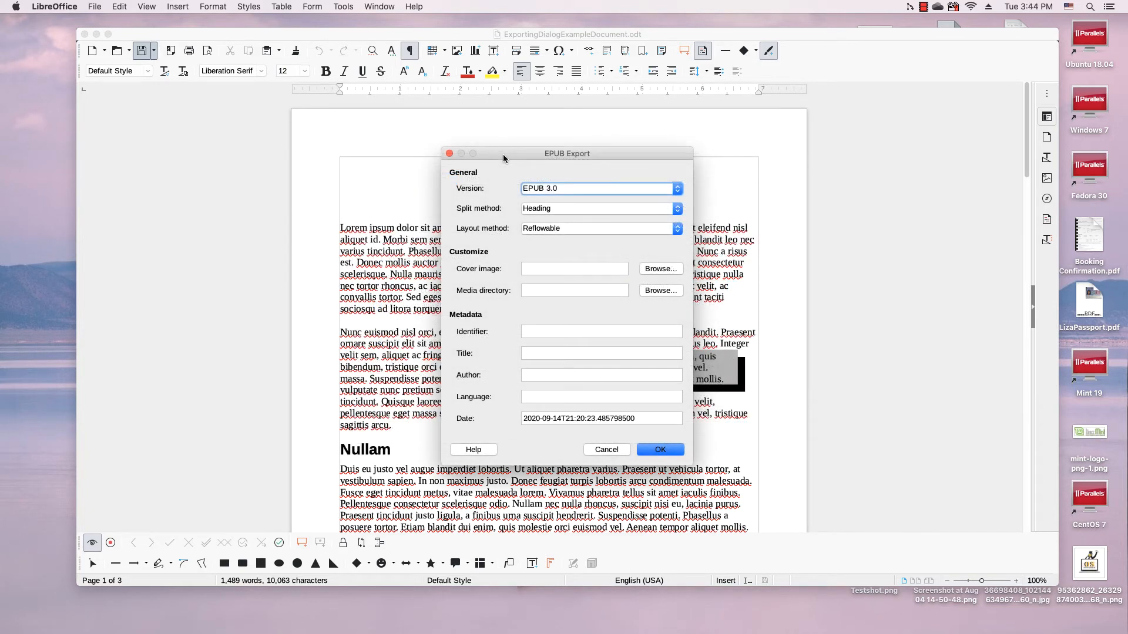
Dismiss the open EPUB options and export the document as EPUB to the Documents folder under the name ExportingDialogExampleDocumentEPUB.
drag(503, 158, 503, 157)
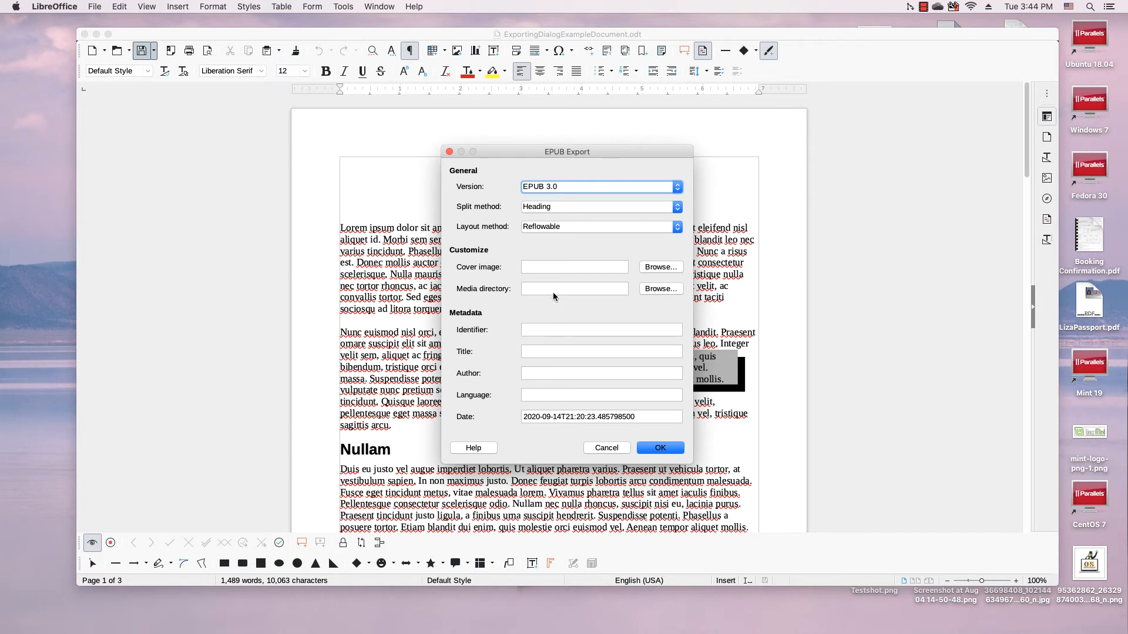
click(598, 447)
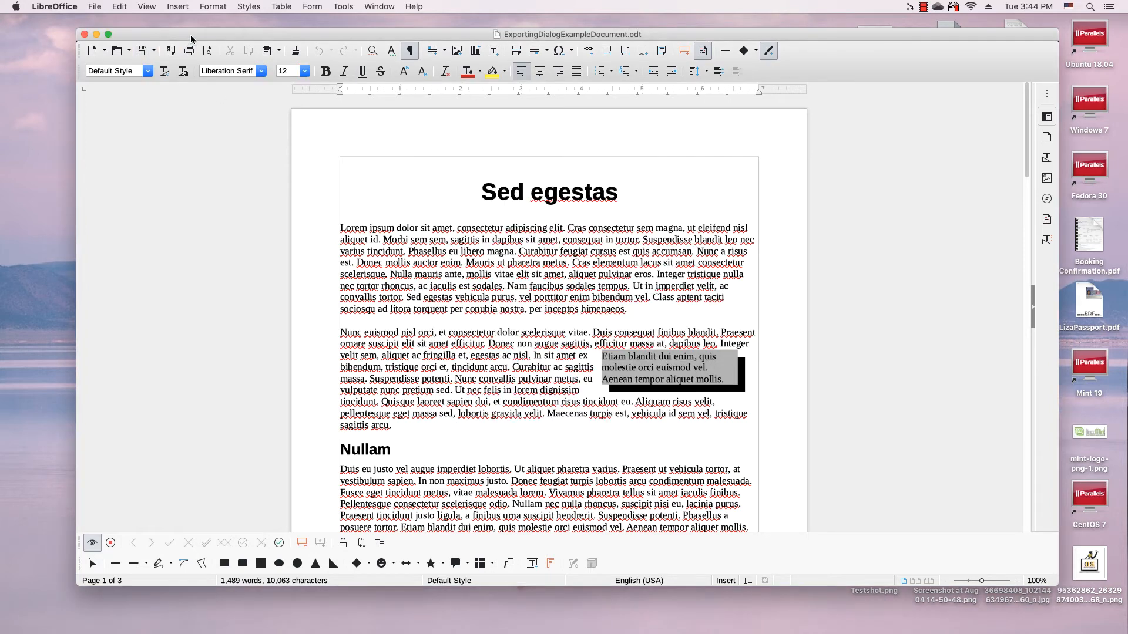
click(155, 50)
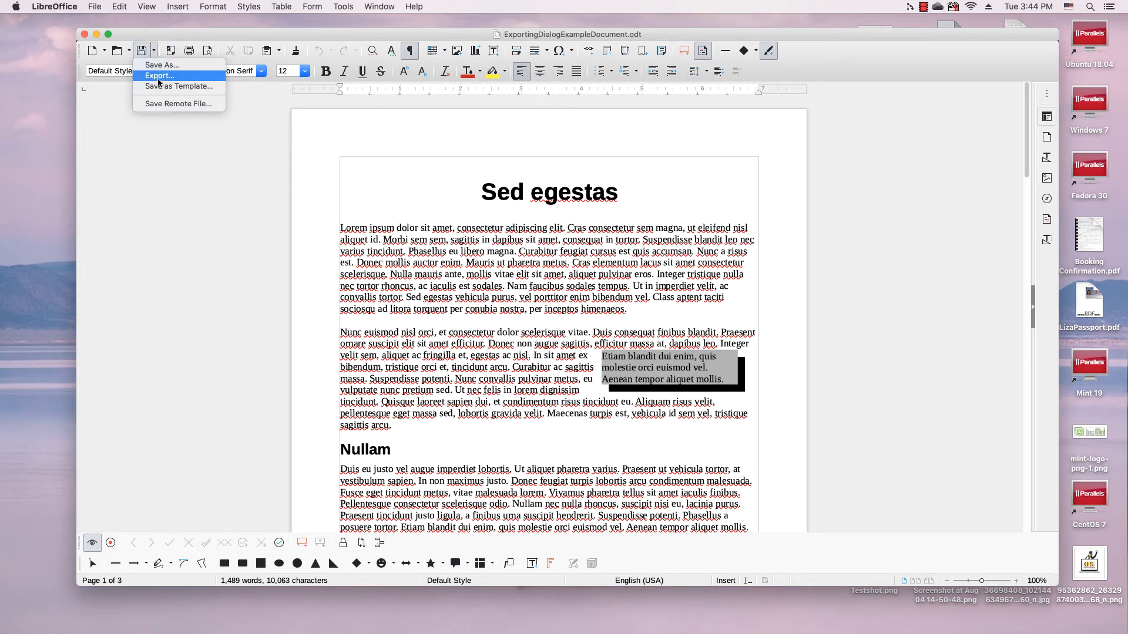
click(159, 78)
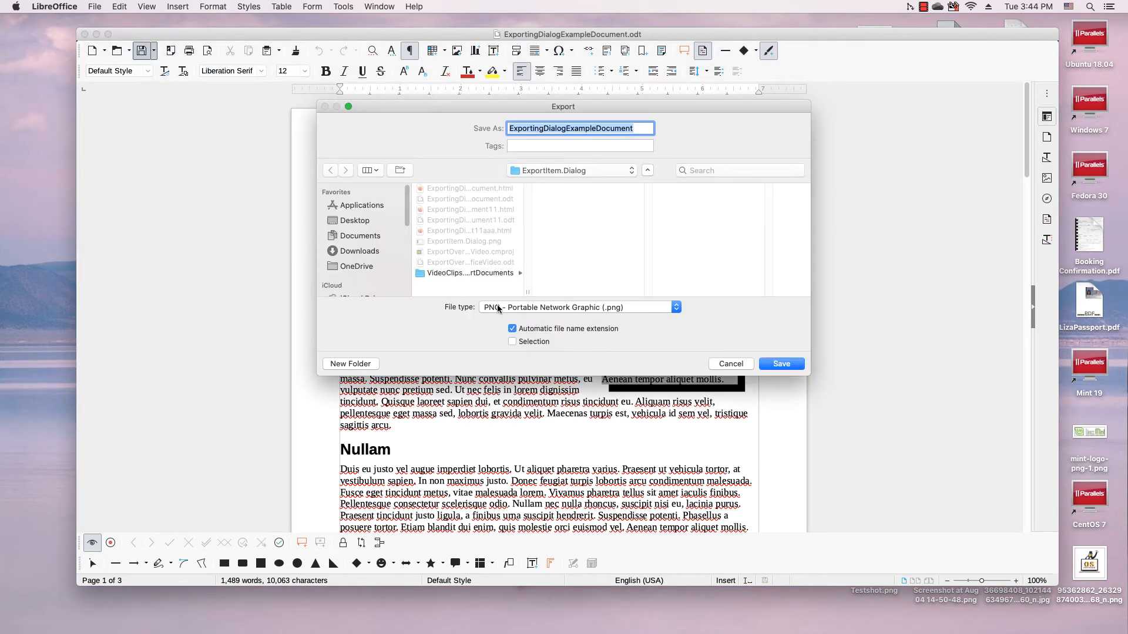
click(498, 307)
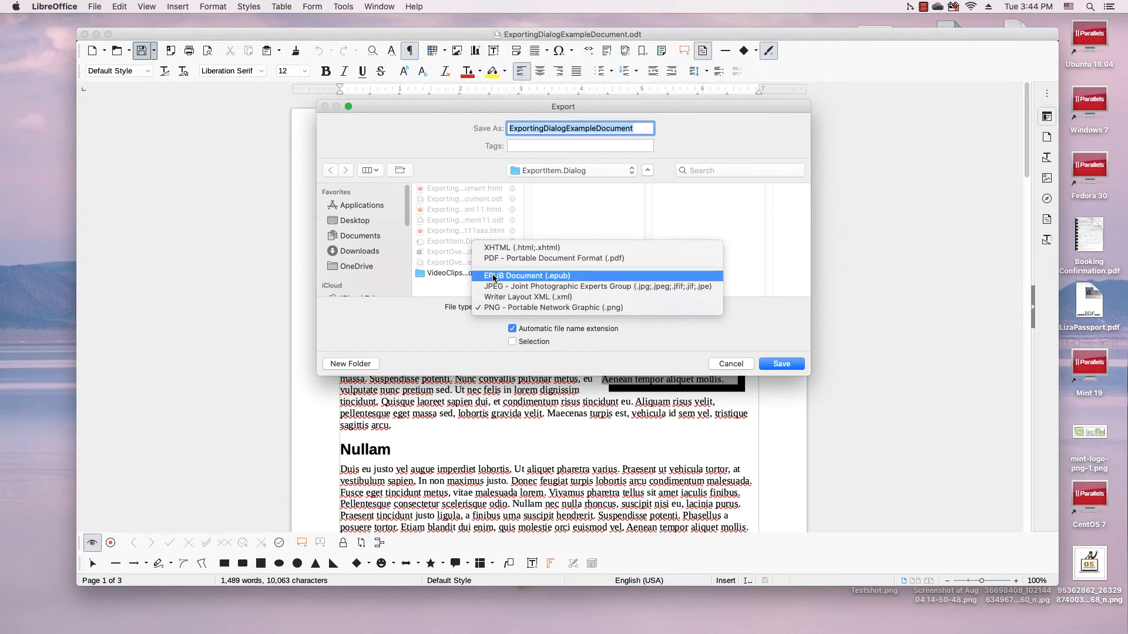
click(493, 276)
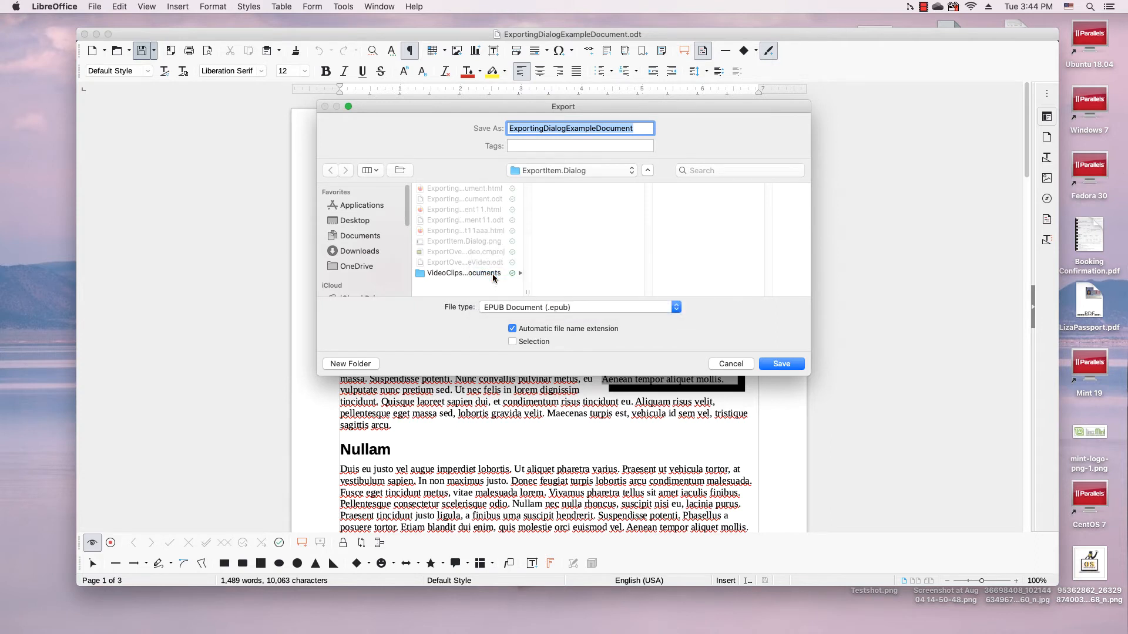
click(360, 235)
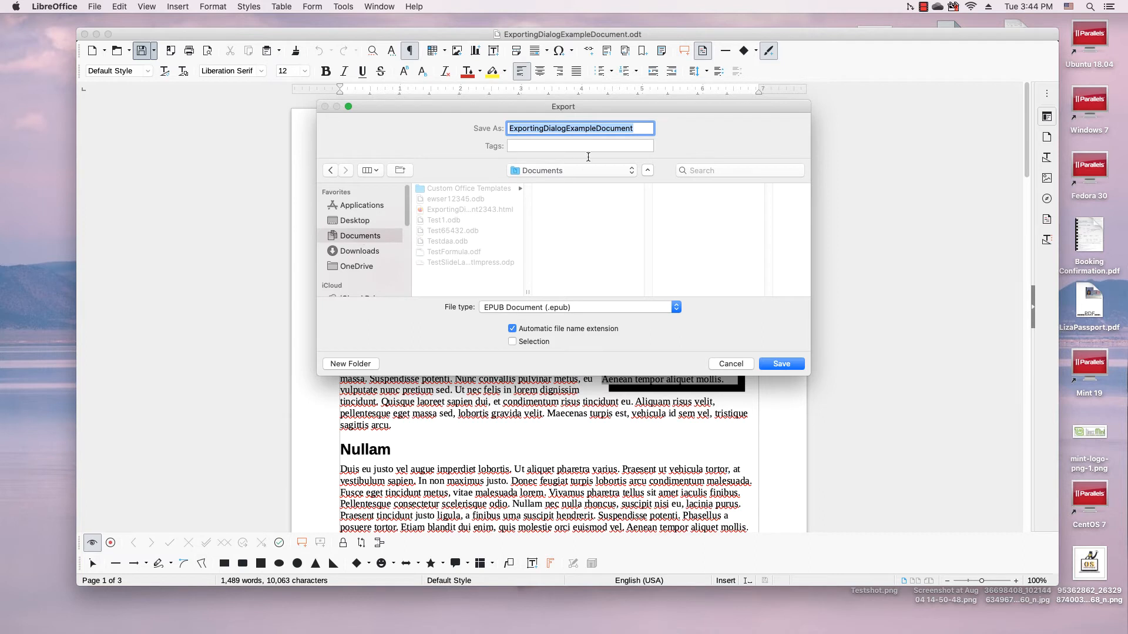
click(641, 129)
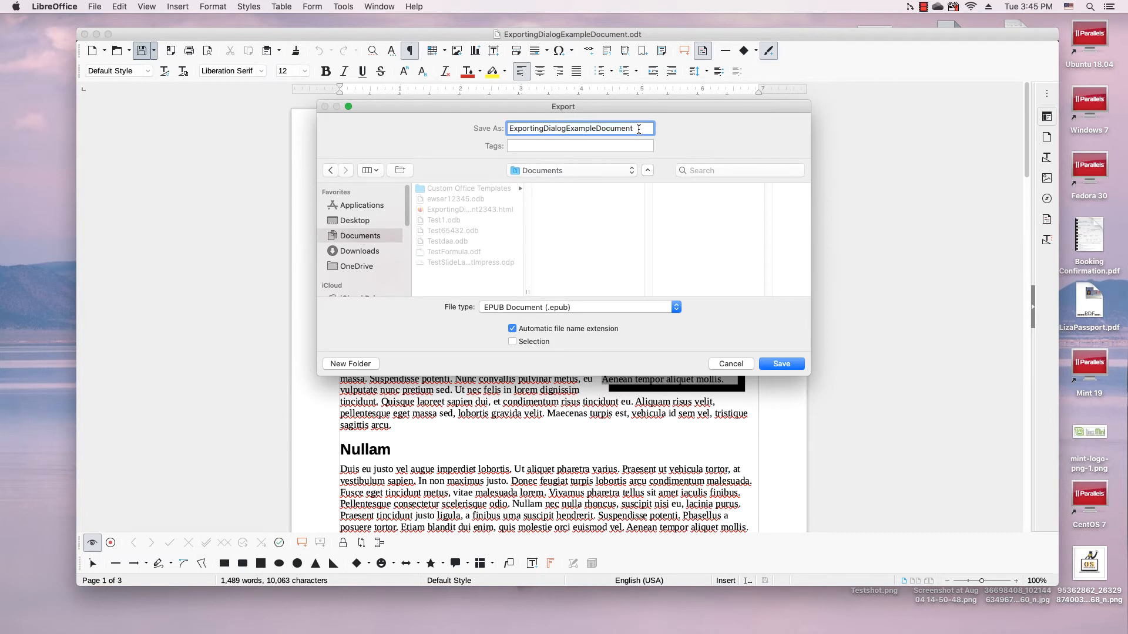
text(EPUB)
click(781, 365)
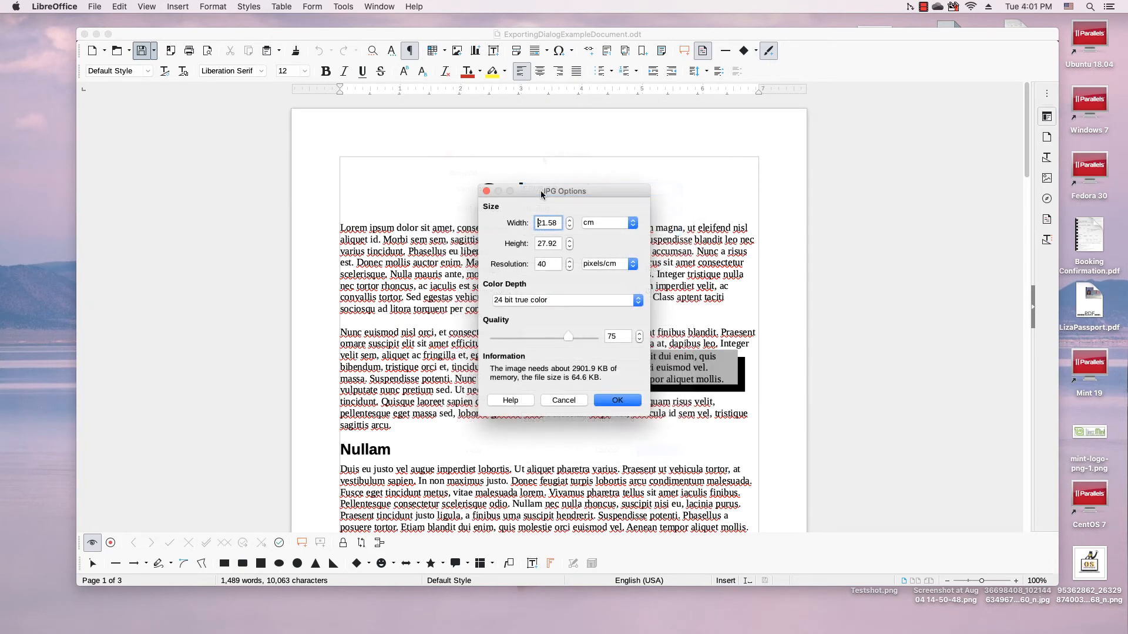
Dismiss the open JPG options and export the document as JPEG to the Documents folder under the name ExportingDialogExampleDocumentJPG.
drag(541, 190, 543, 191)
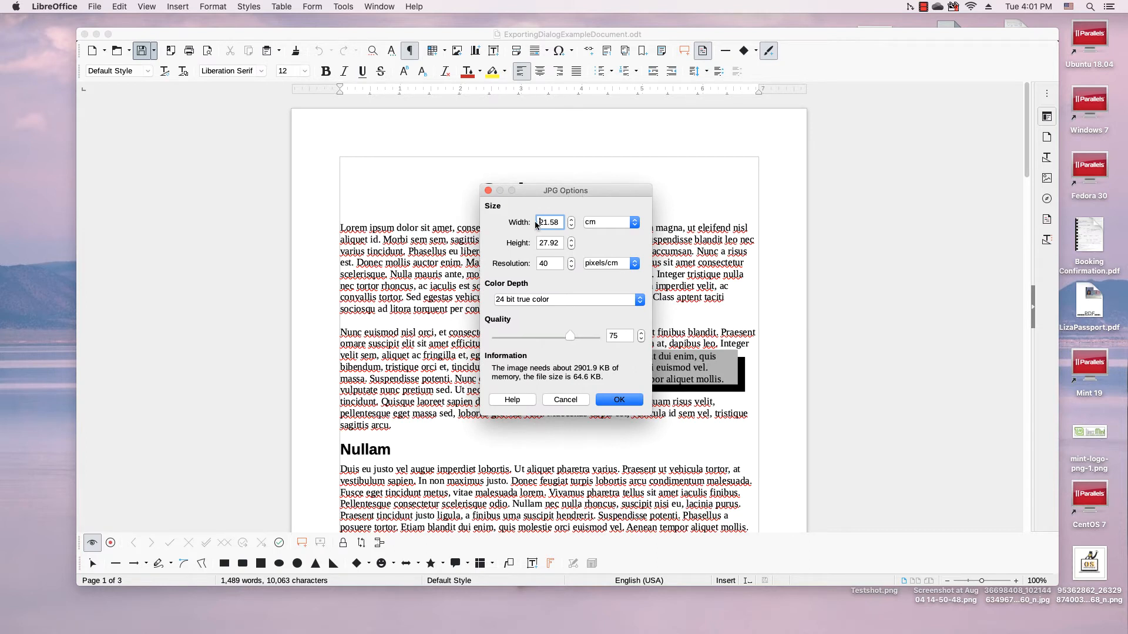
click(566, 402)
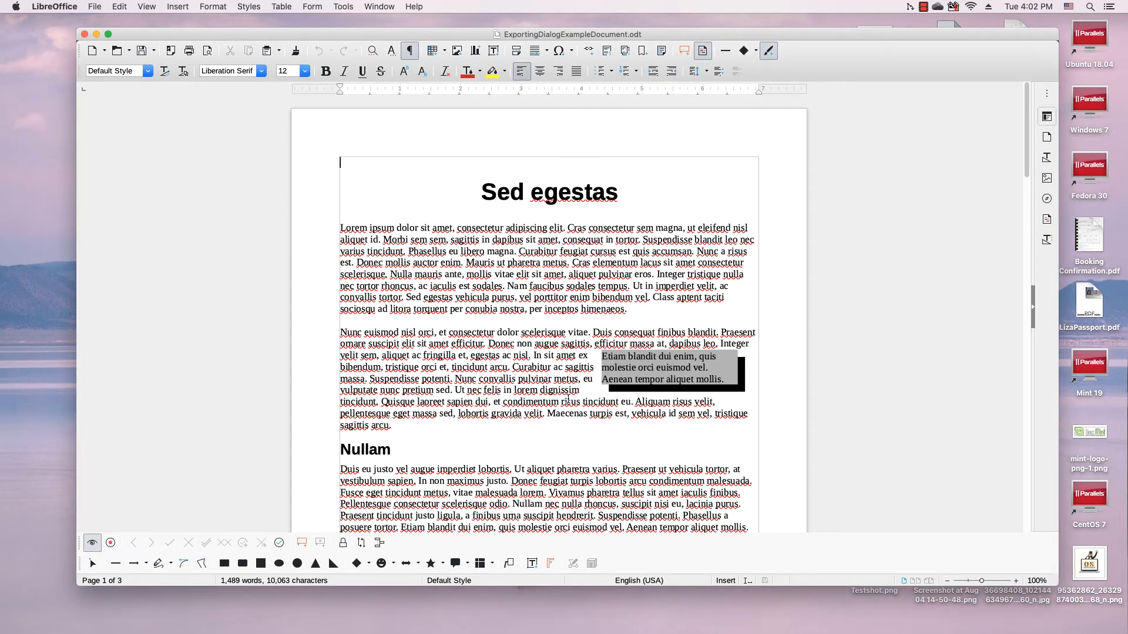
click(154, 52)
click(160, 76)
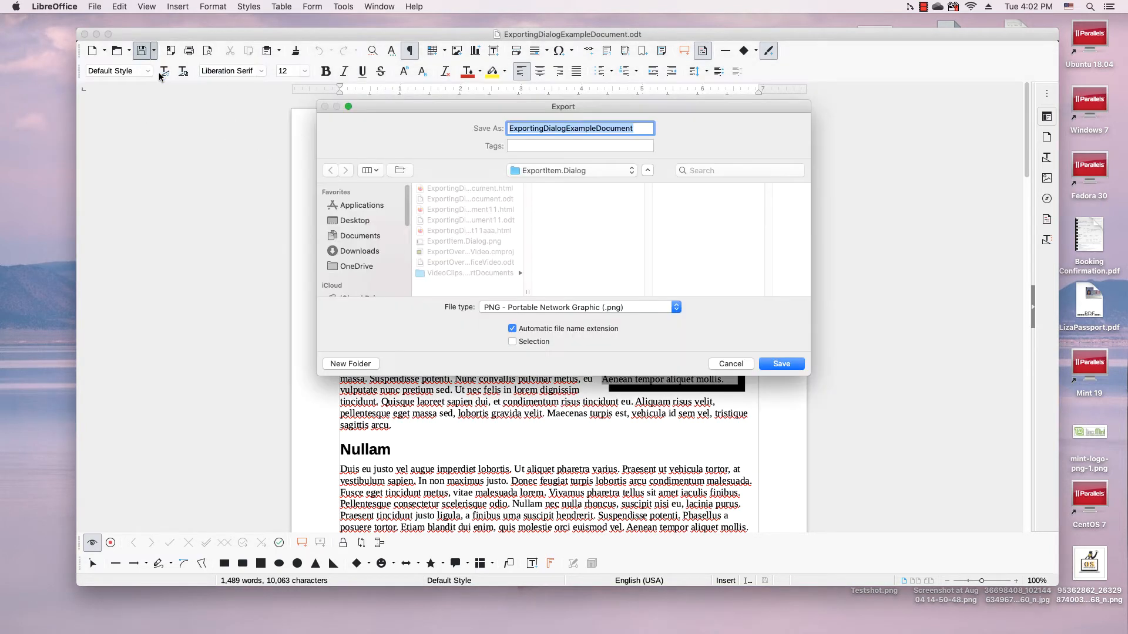
click(501, 308)
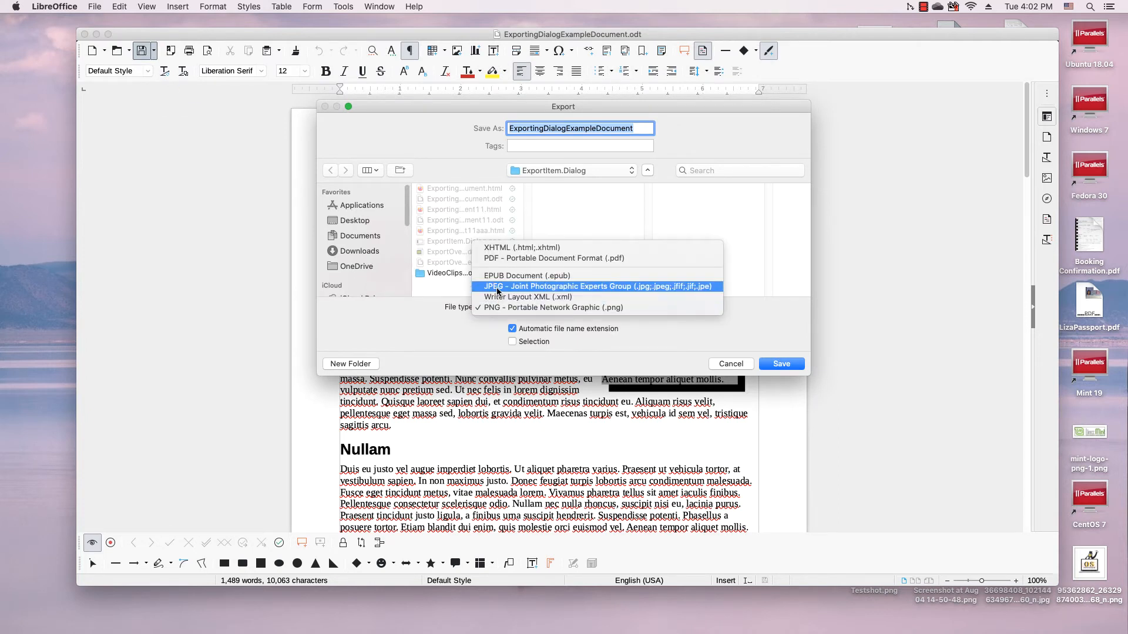
click(498, 288)
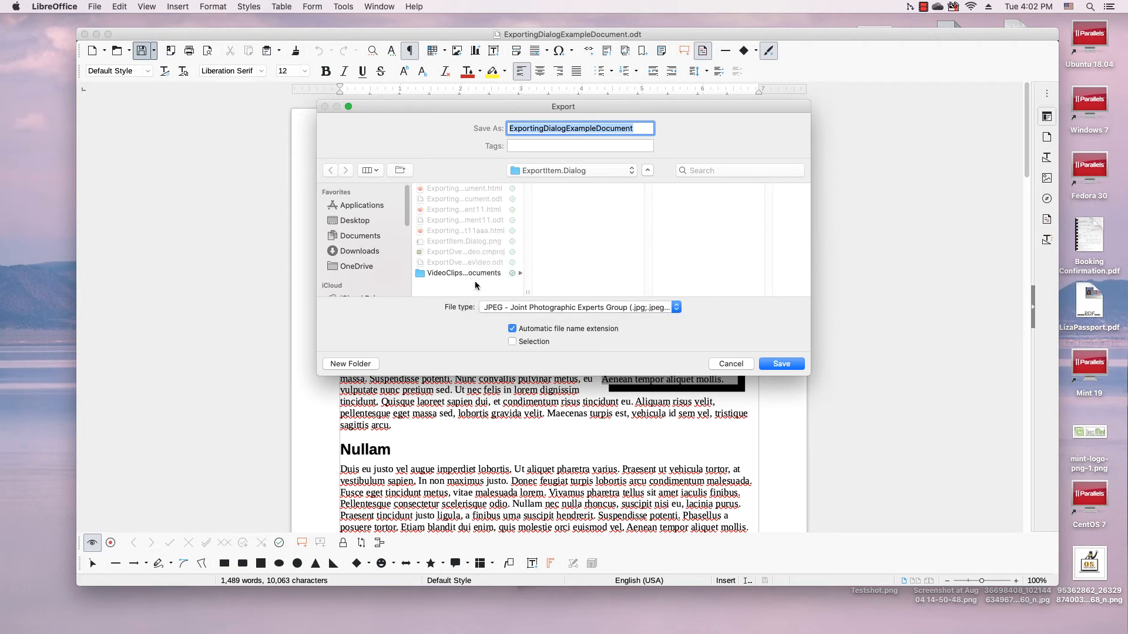
click(360, 237)
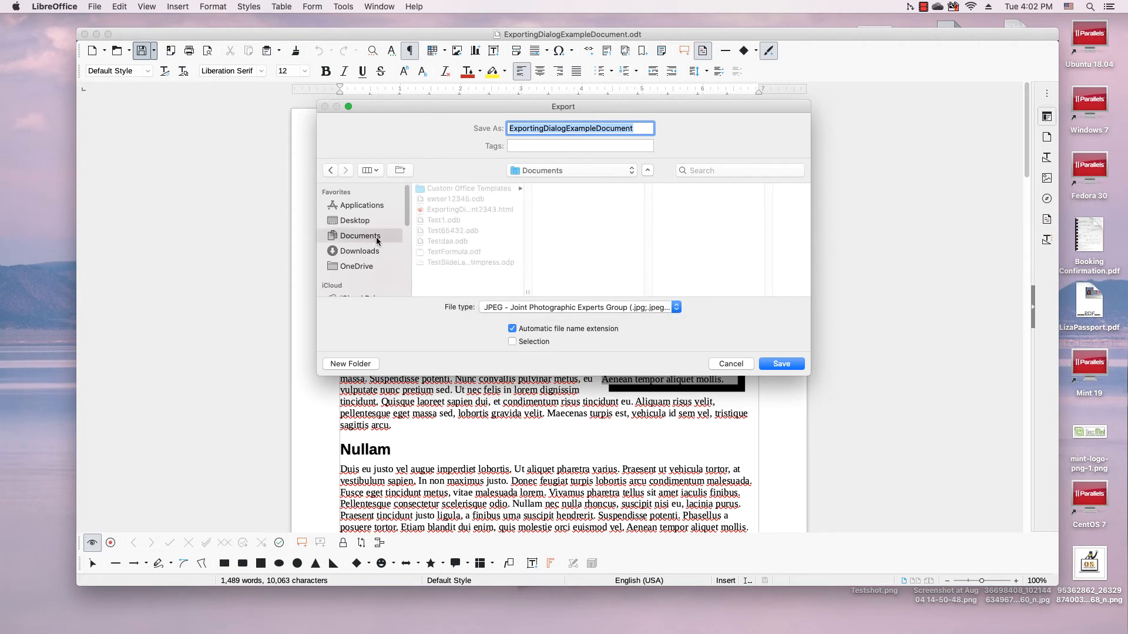
click(634, 128)
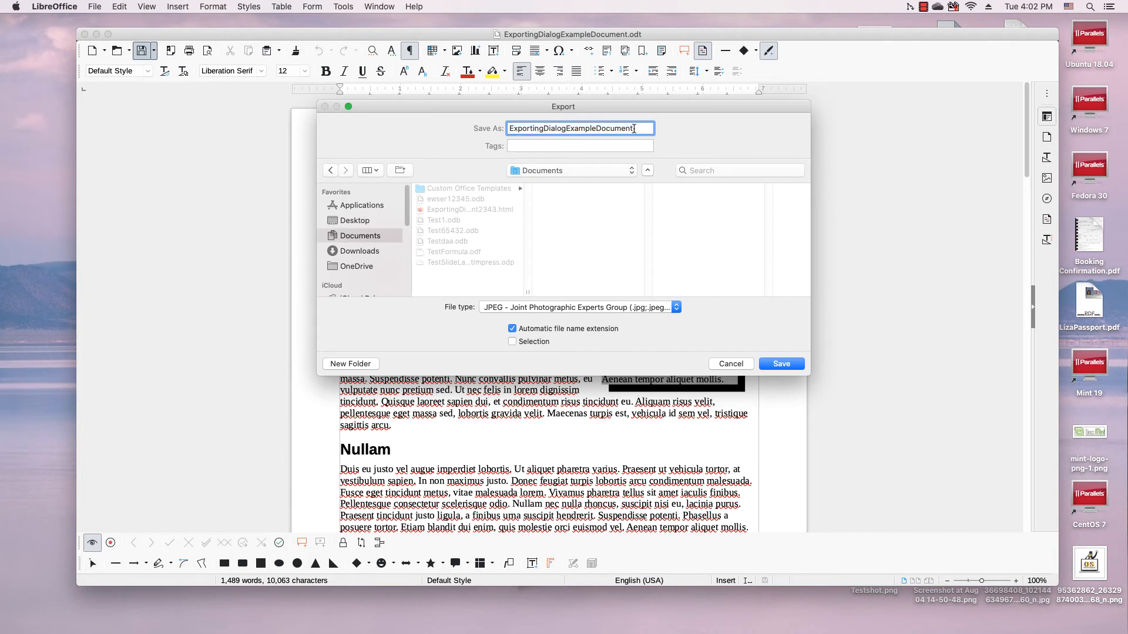
text(JPG)
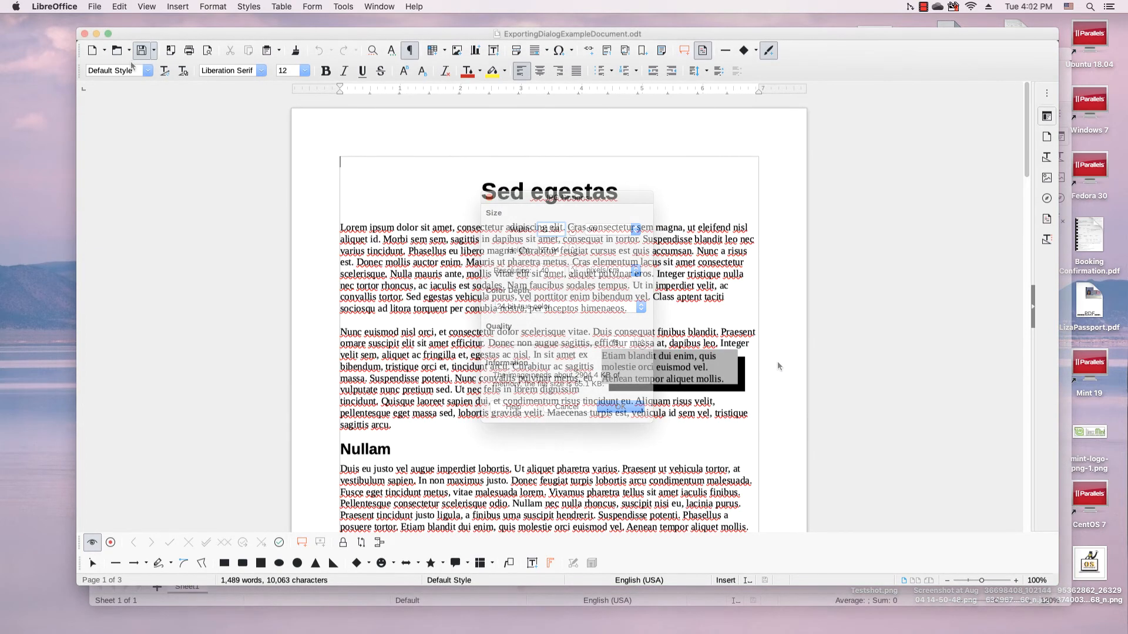
click(154, 50)
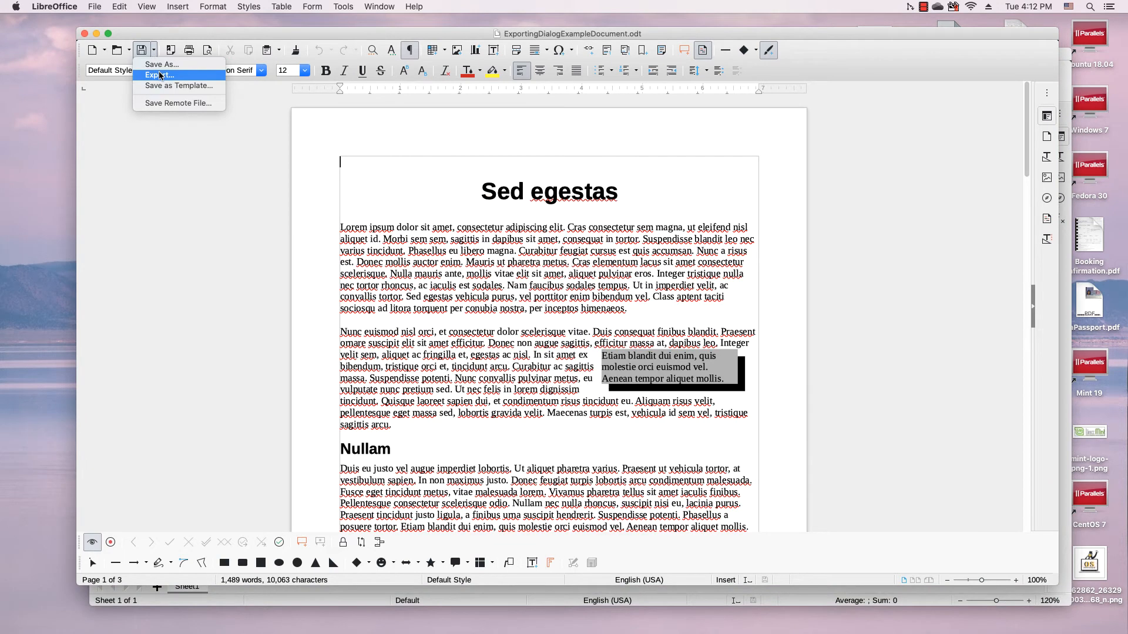
click(160, 75)
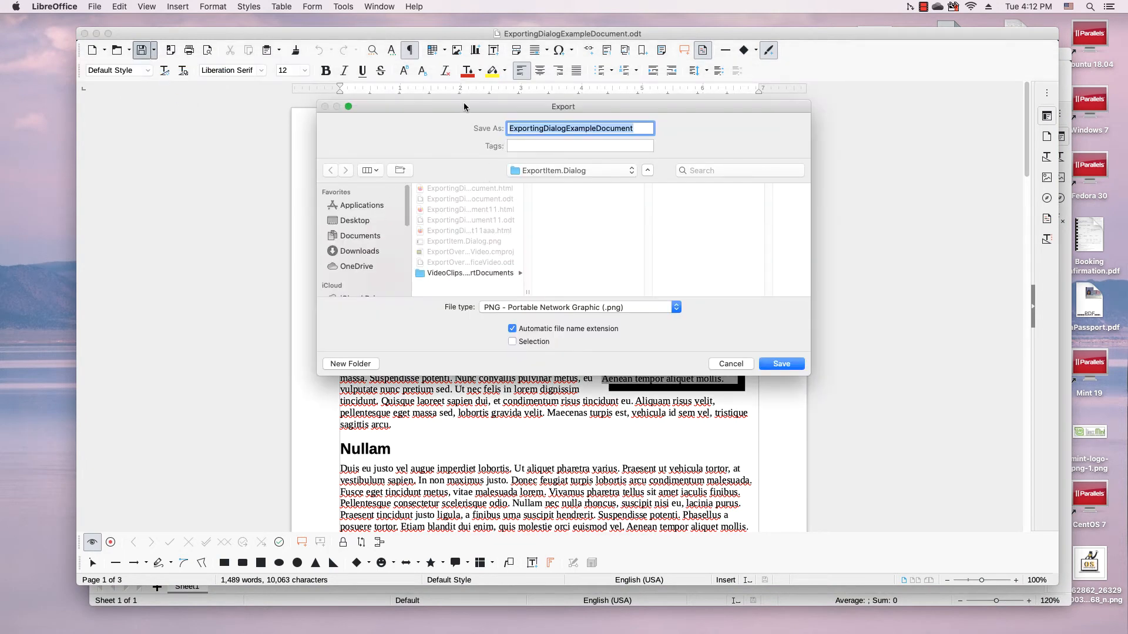
drag(464, 106, 469, 109)
click(526, 309)
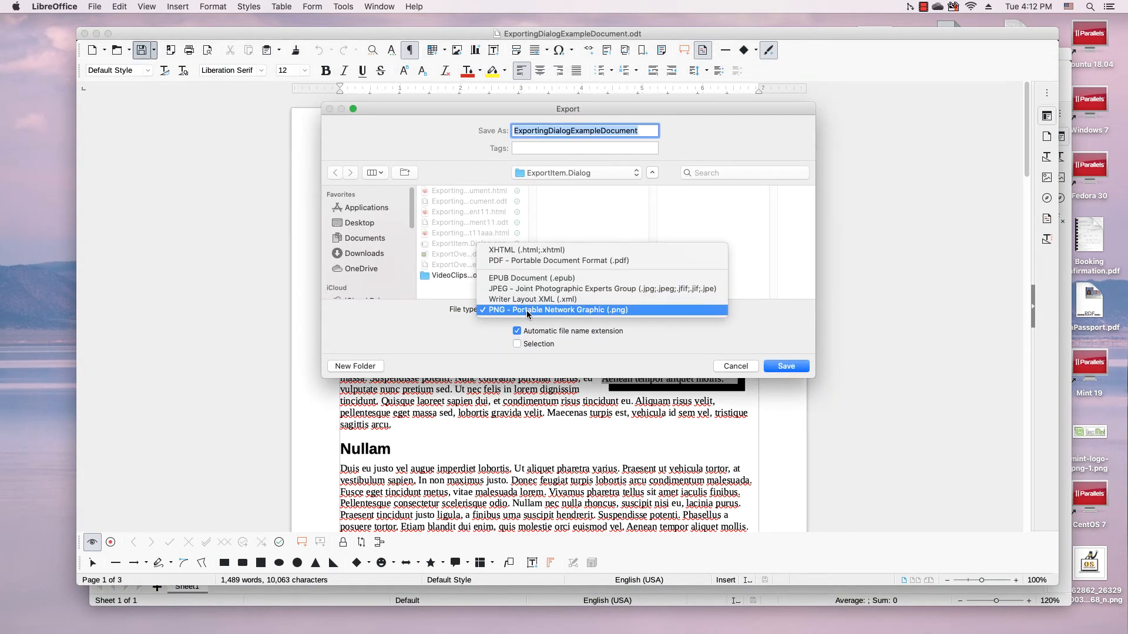
click(520, 300)
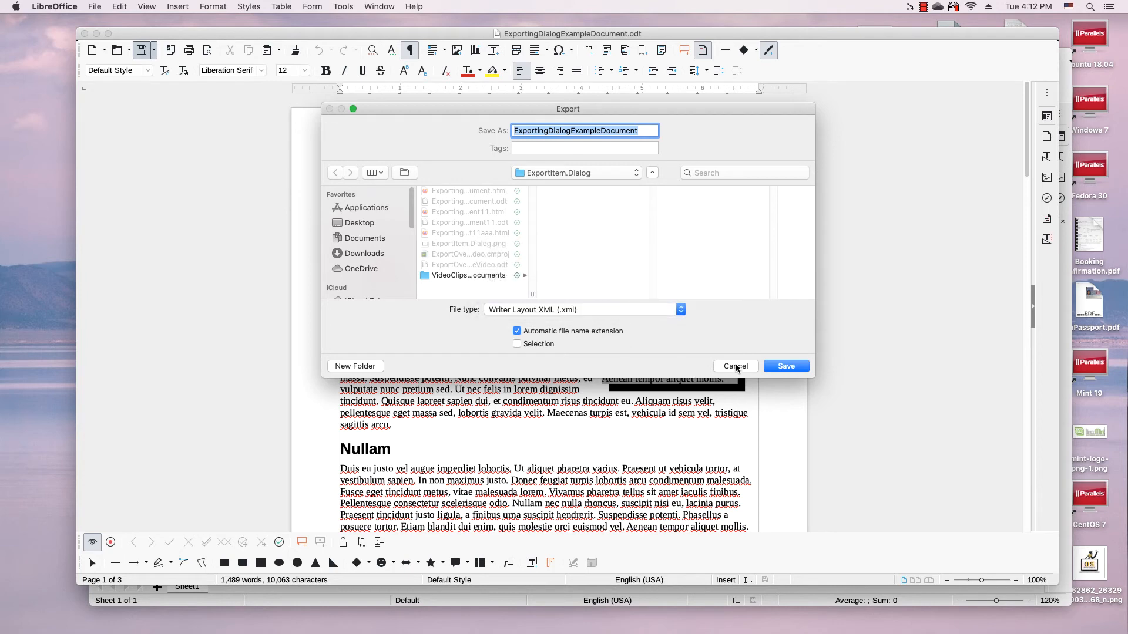
click(736, 366)
Switch to the flightItenery.ods spreadsheet and export it as Microsoft Excel 2003 XML to the Documents folder under the name flightIteneryXML.
click(316, 589)
click(316, 589)
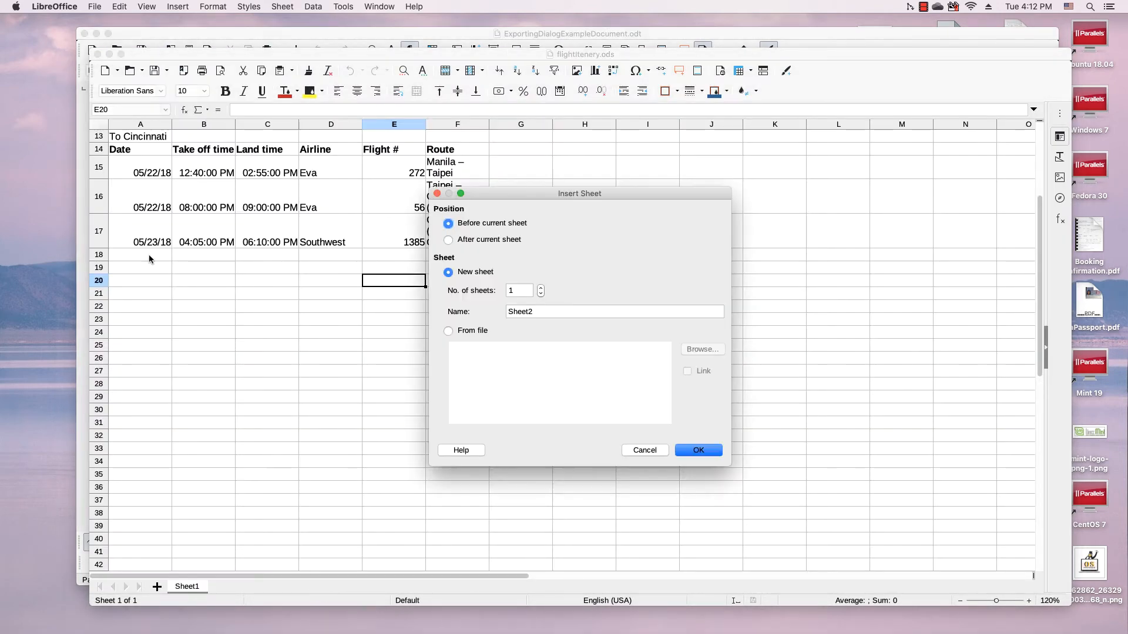
click(644, 450)
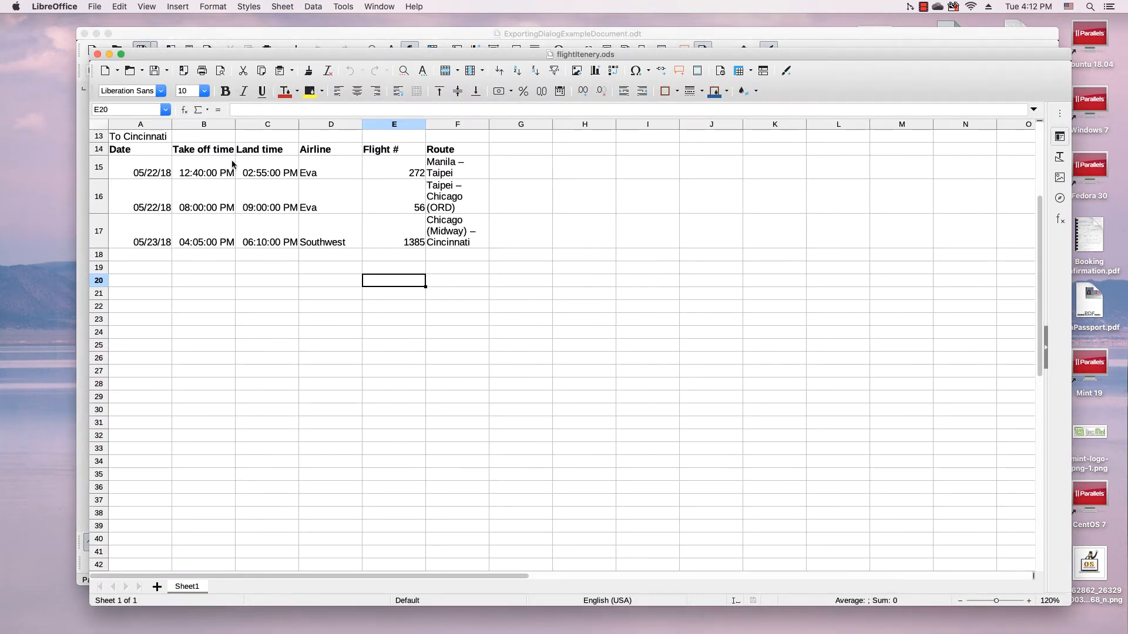
click(167, 71)
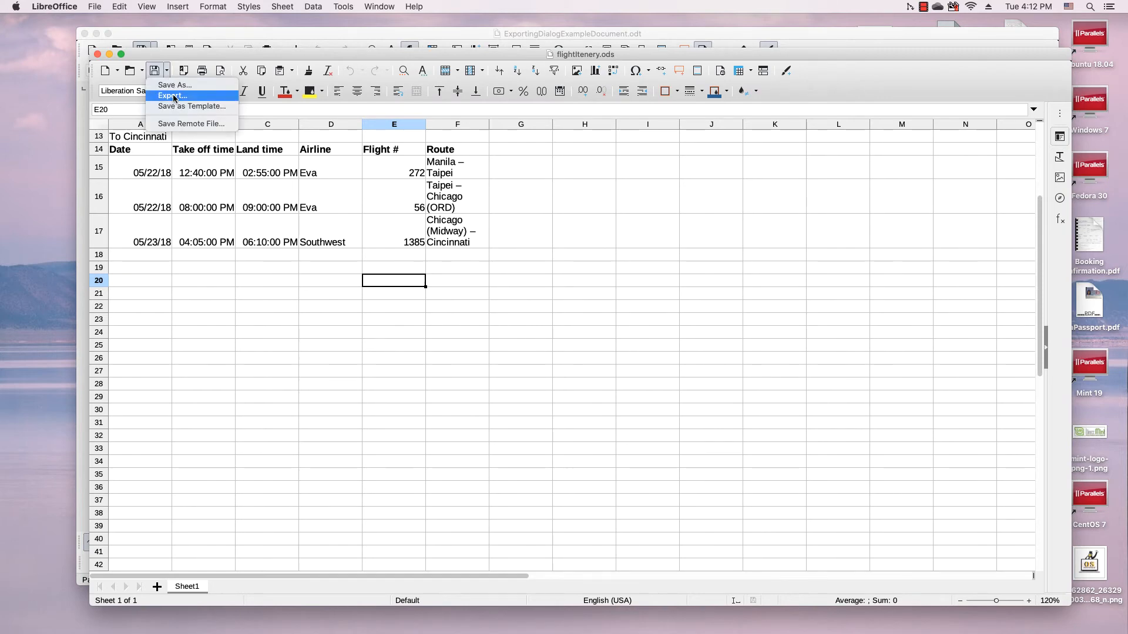
click(173, 96)
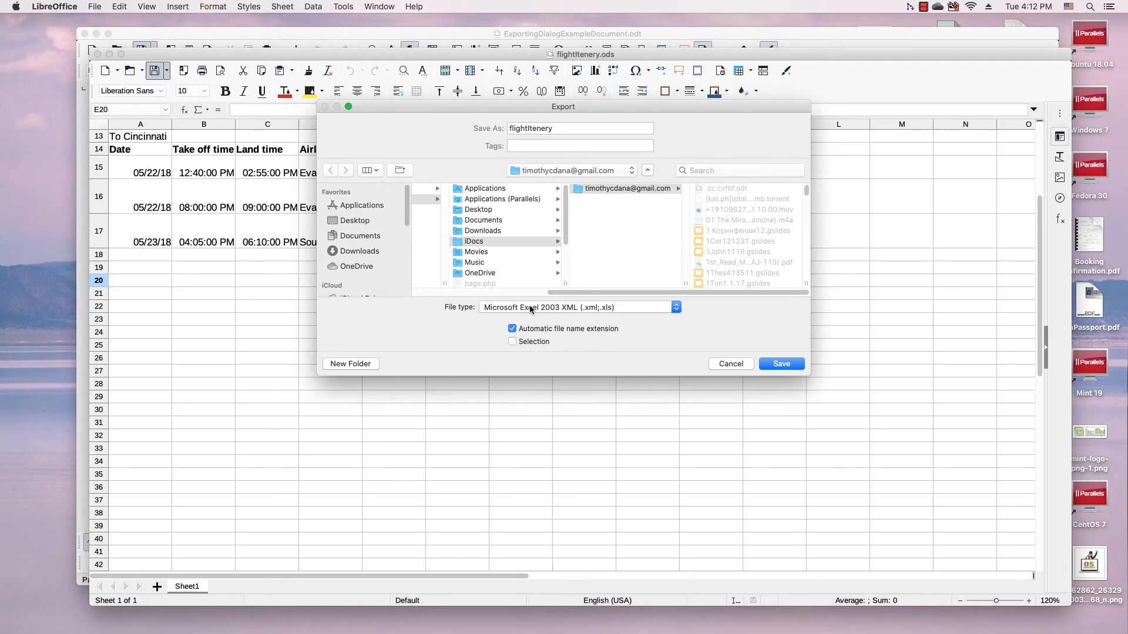
click(530, 310)
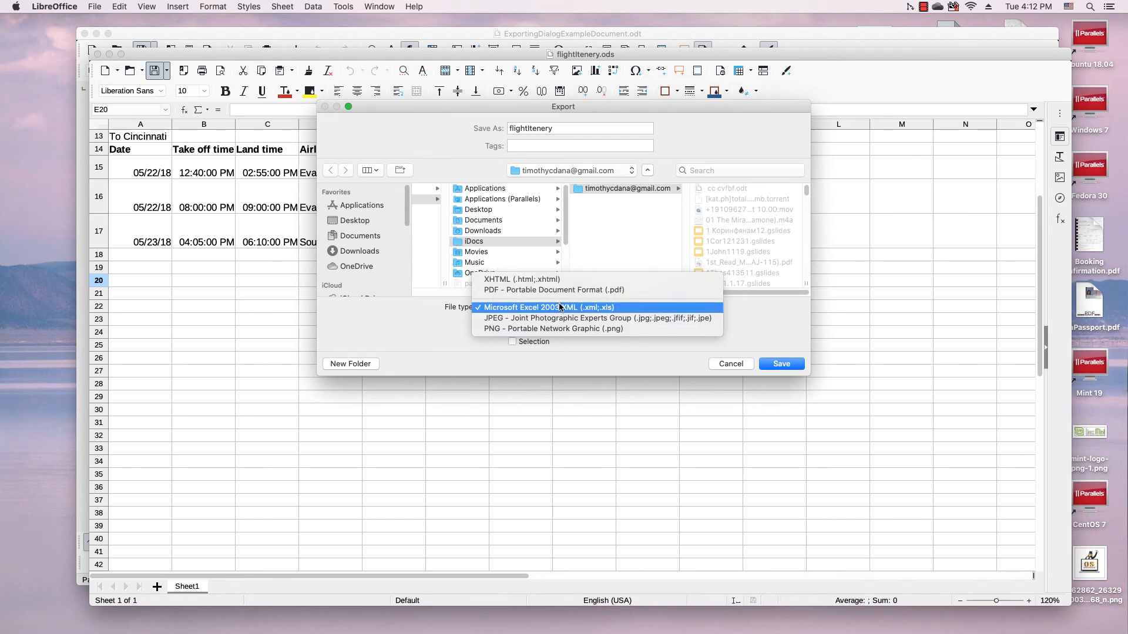
click(593, 306)
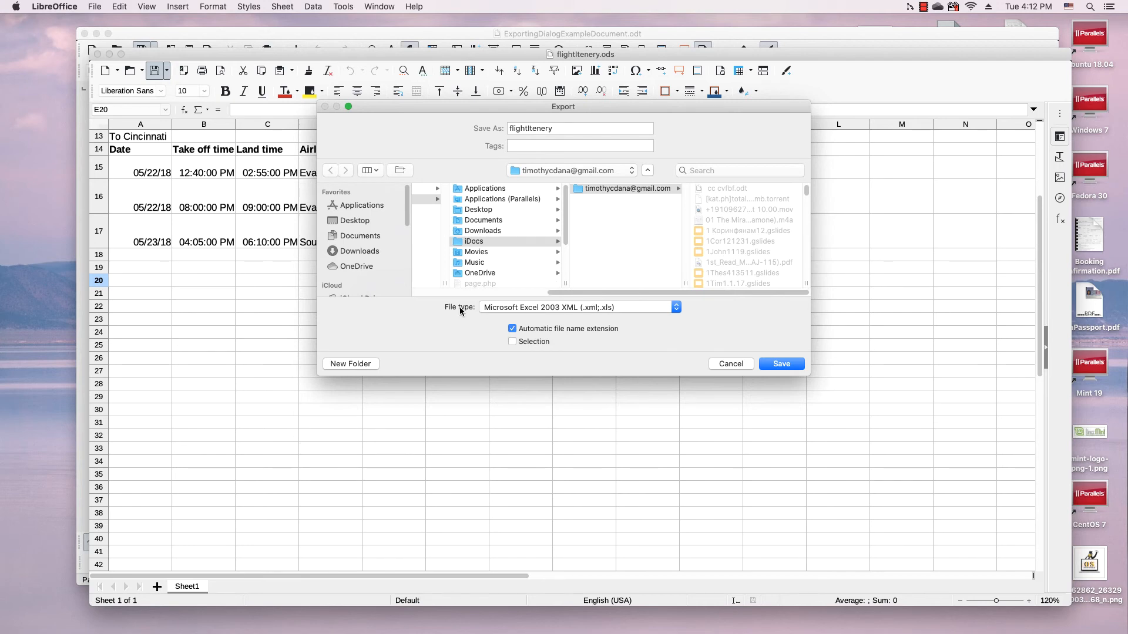
click(364, 237)
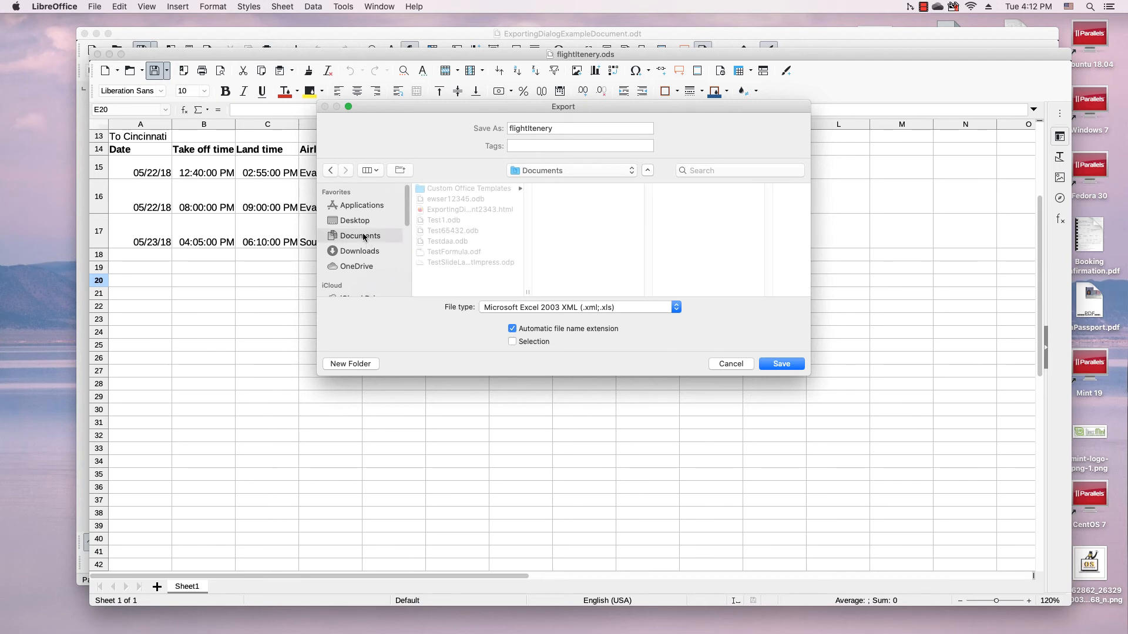
click(556, 127)
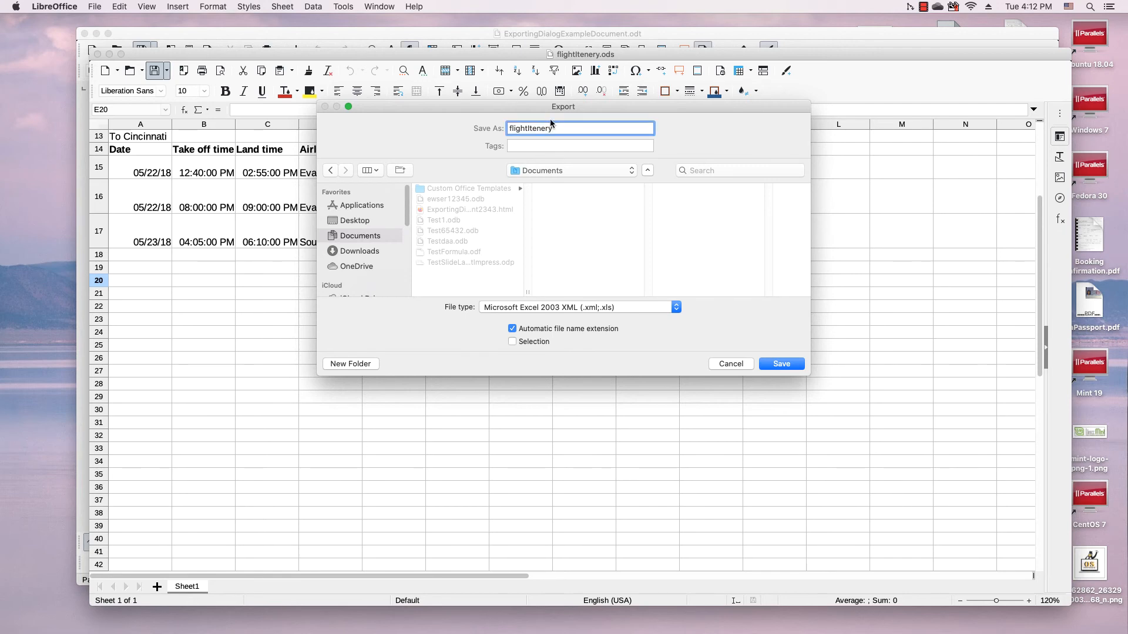
text(XML)
click(776, 364)
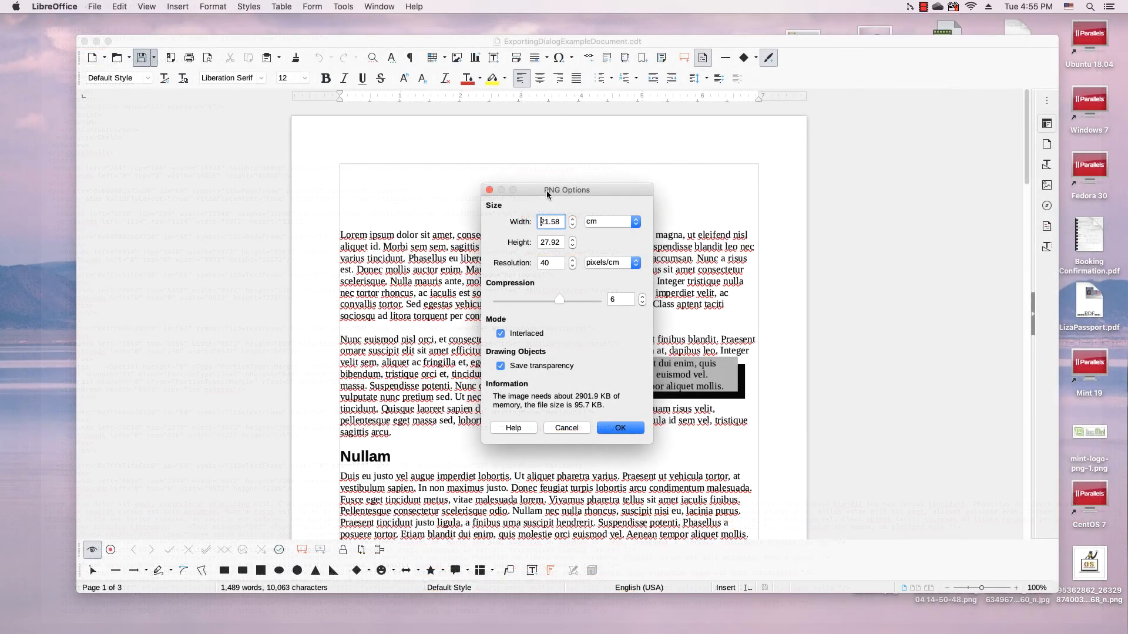
Dismiss the open PNG options and export the text document as PNG to the Documents folder under the name ExportingDialogExampleDocumentPNG.
drag(547, 194, 546, 192)
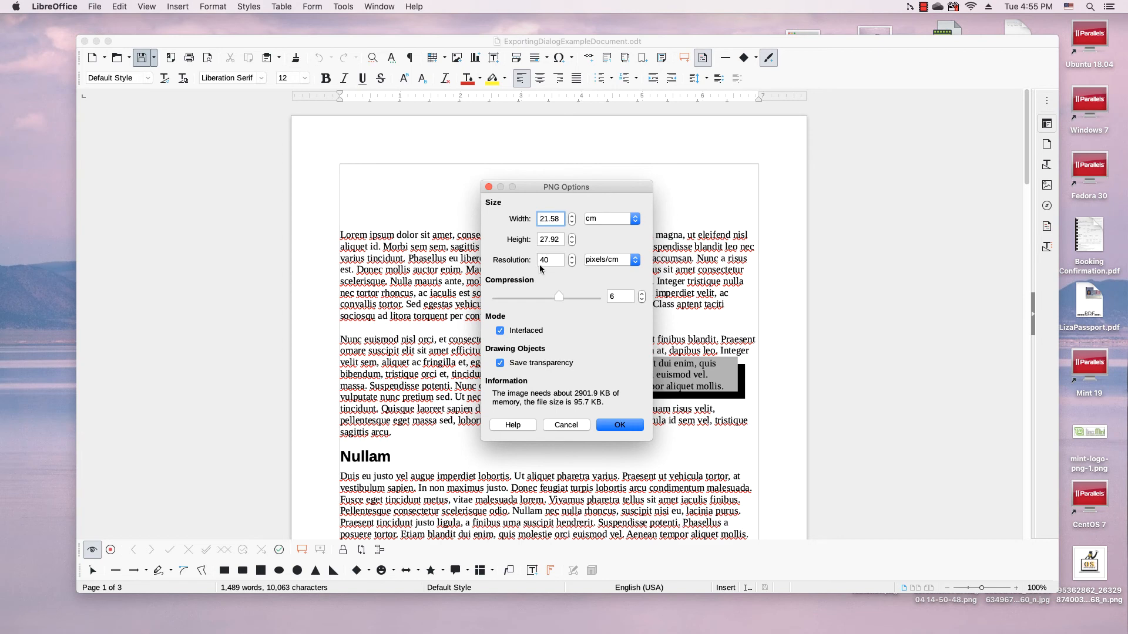
click(567, 426)
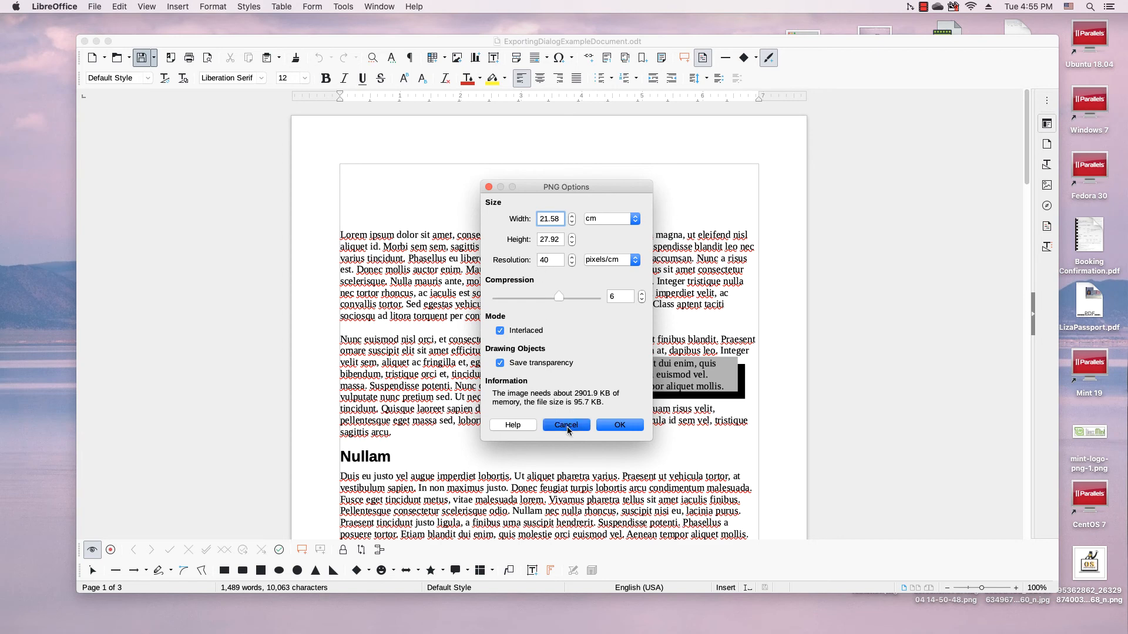
click(154, 58)
click(165, 82)
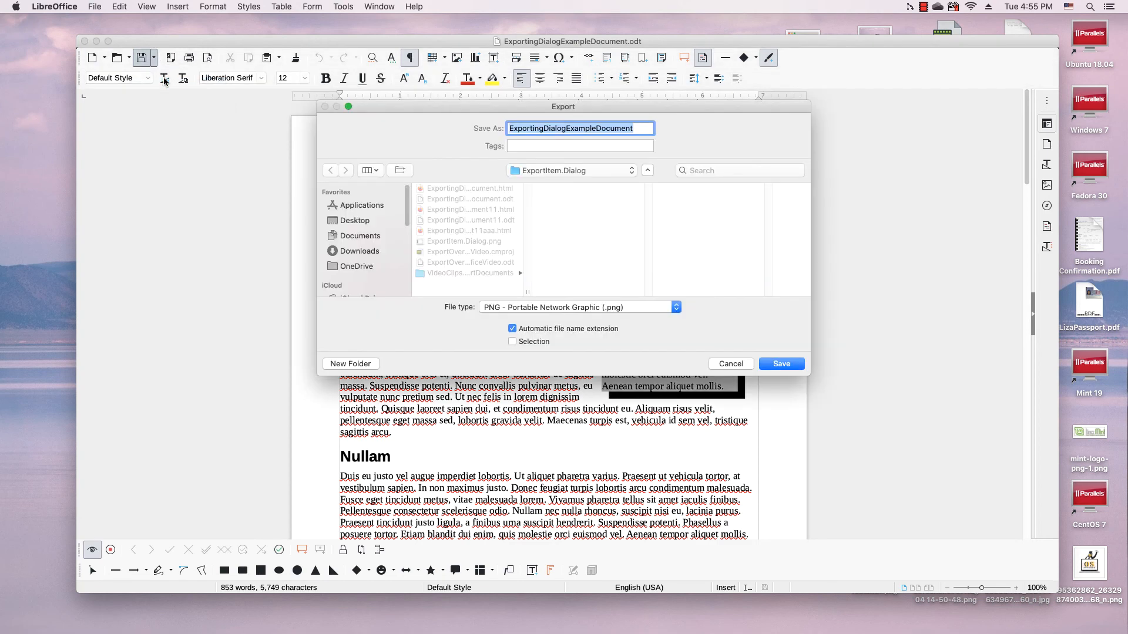
click(500, 306)
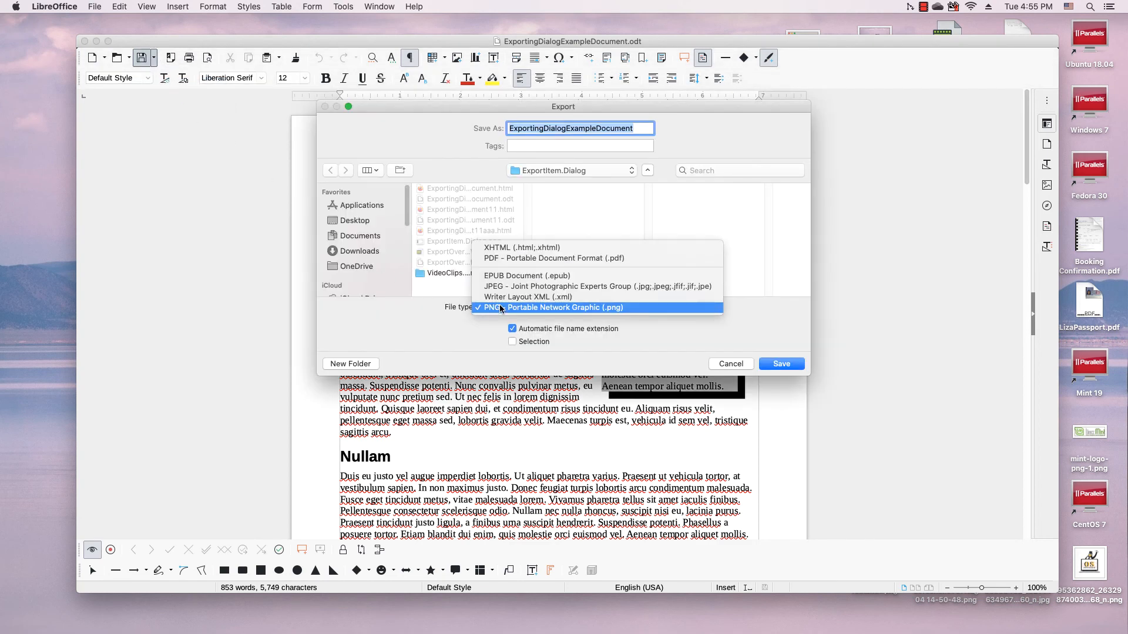
click(500, 307)
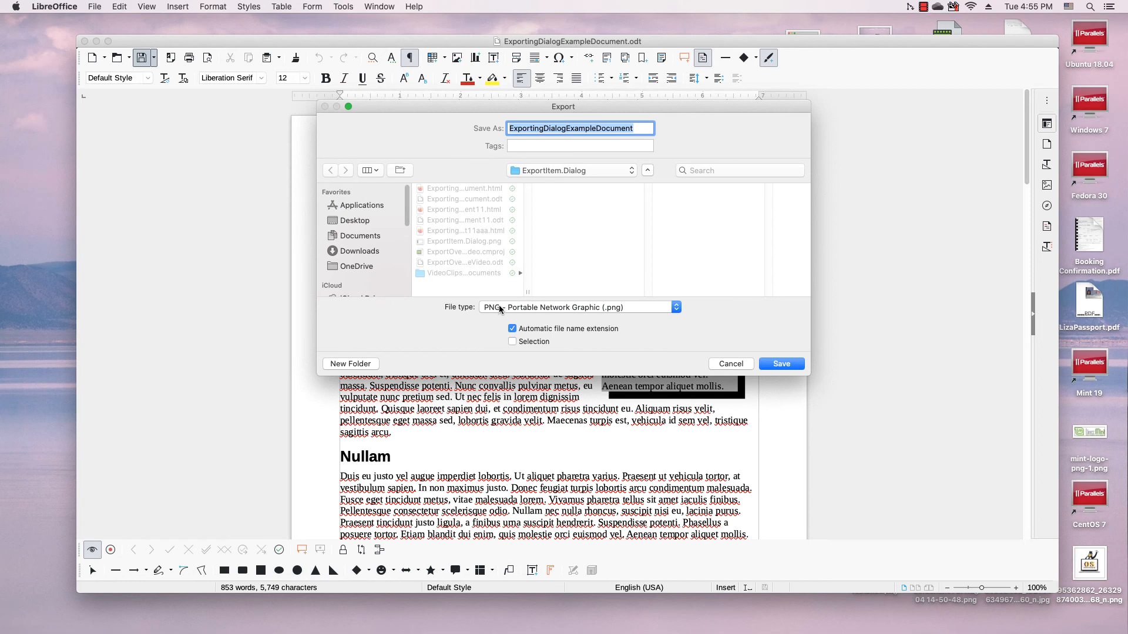
click(360, 236)
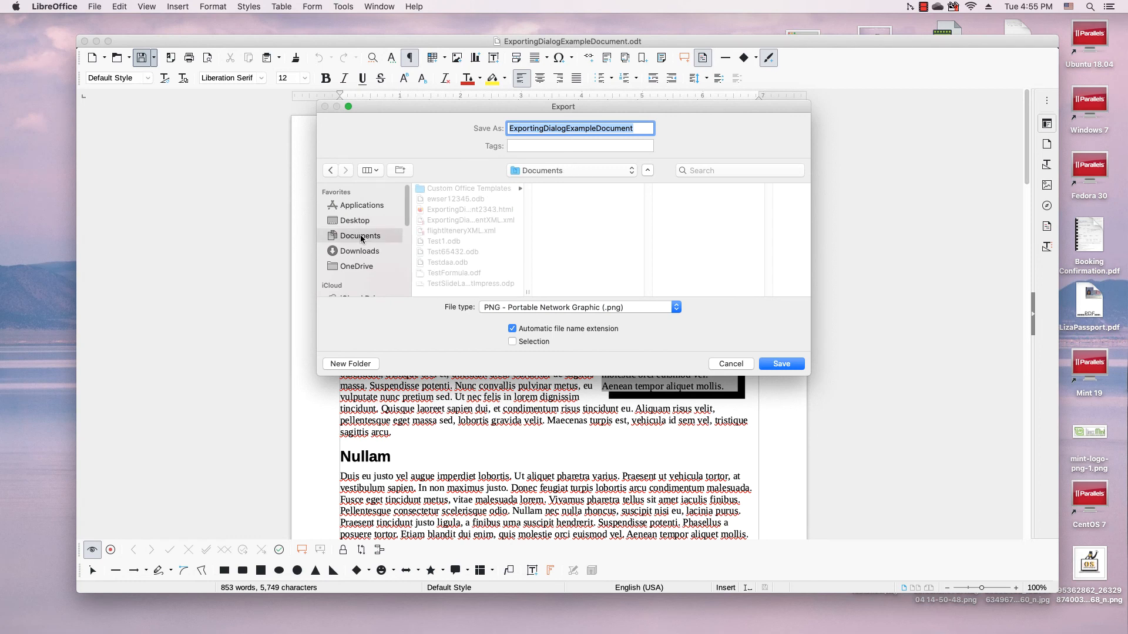
click(633, 127)
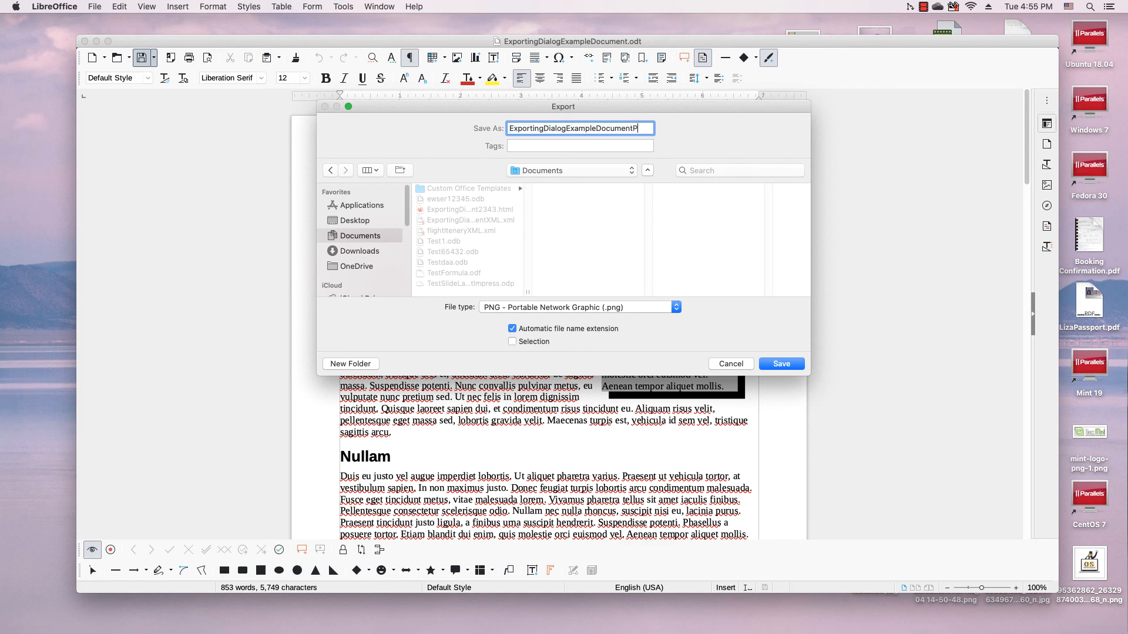
text(PNG)
click(778, 365)
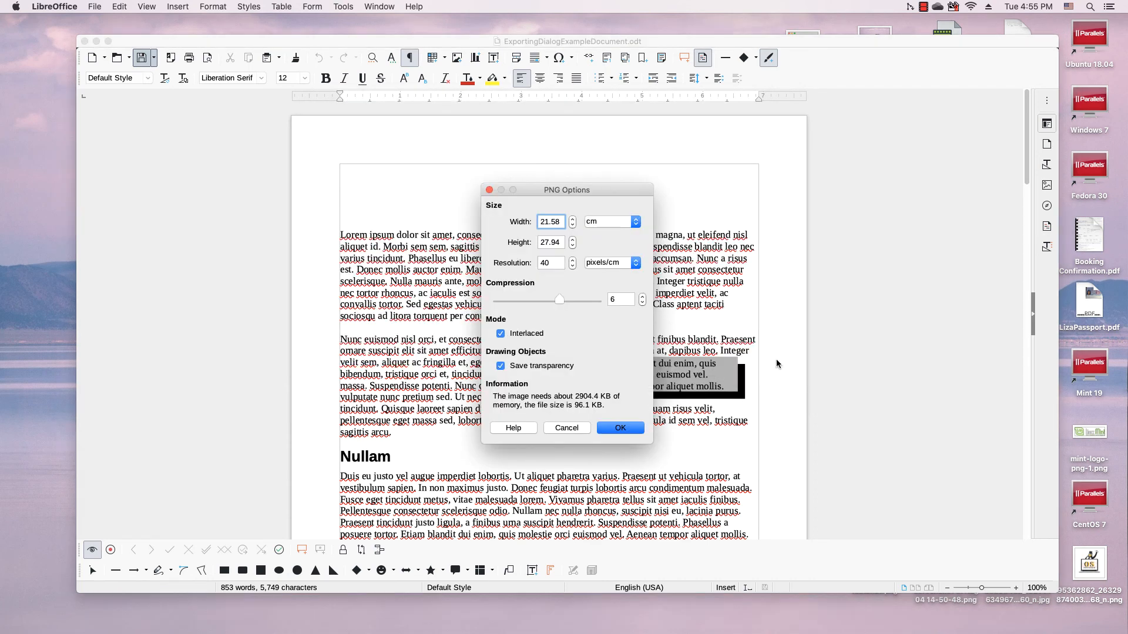